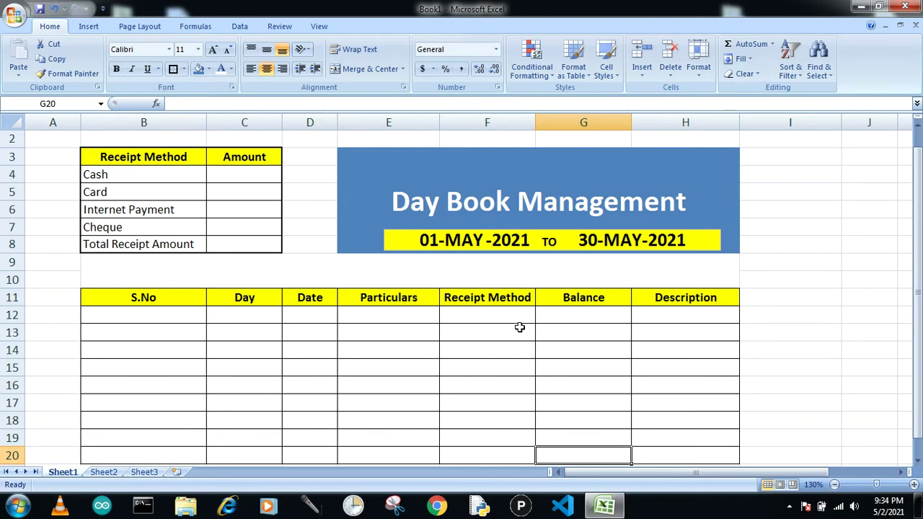
Step: Fill the first table row with serial number 1 and the day Mon
{"action": "left_click", "coordinate": [465, 318]}
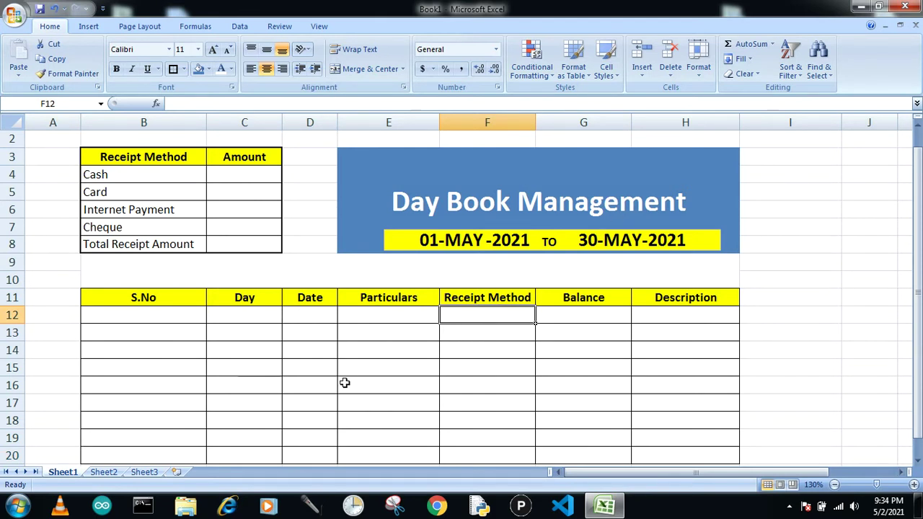
{"action": "left_click", "coordinate": [114, 309]}
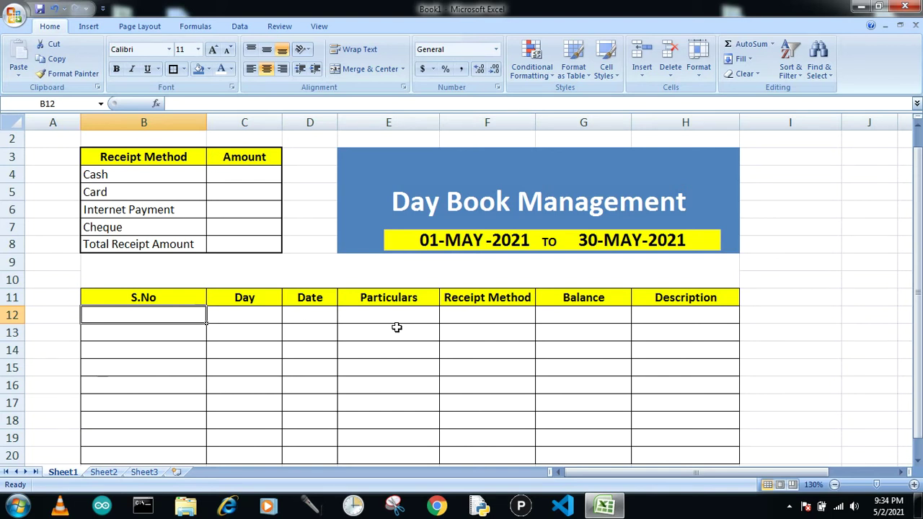
{"action": "type", "text": "1"}
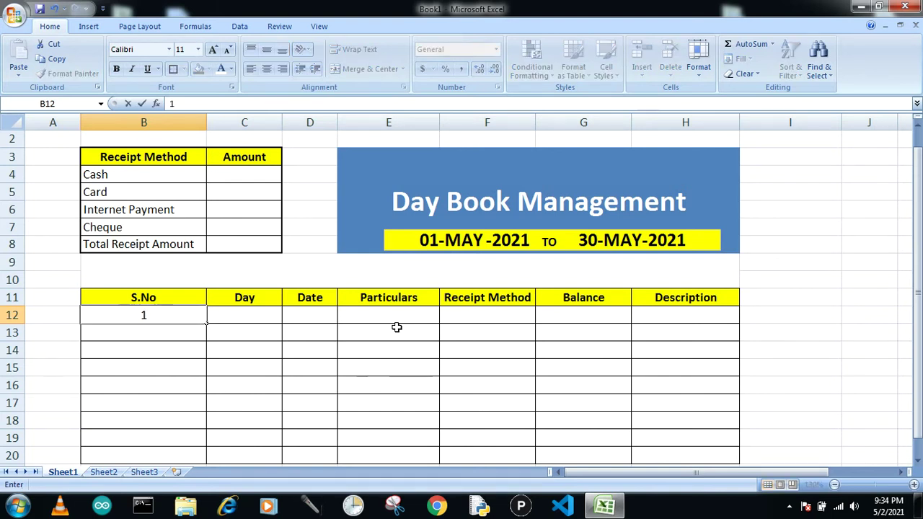
{"action": "key", "text": "Tab"}
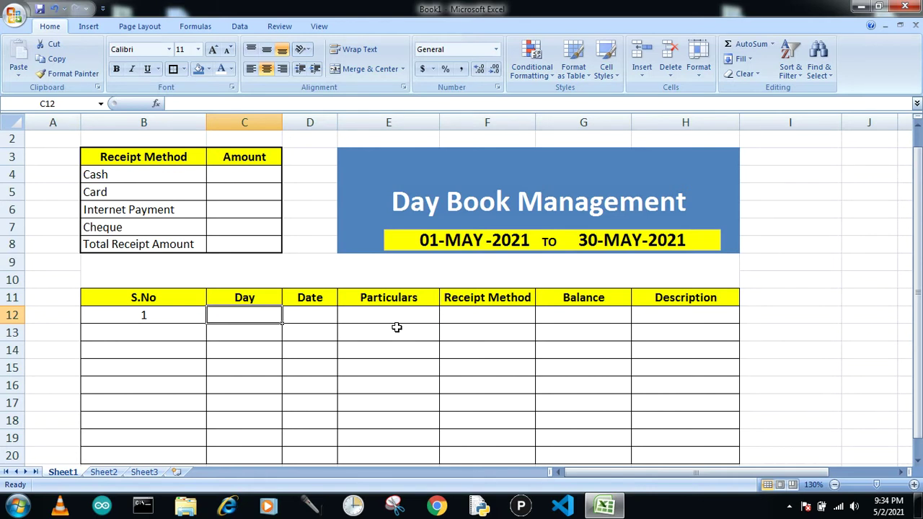
{"action": "type", "text": "mON"}
{"action": "key", "text": "BackSpace"}
{"action": "key", "text": "BackSpace"}
{"action": "key", "text": "BackSpace"}
{"action": "type", "text": "MO"}
{"action": "key", "text": "BackSpace"}
{"action": "type", "text": "on"}
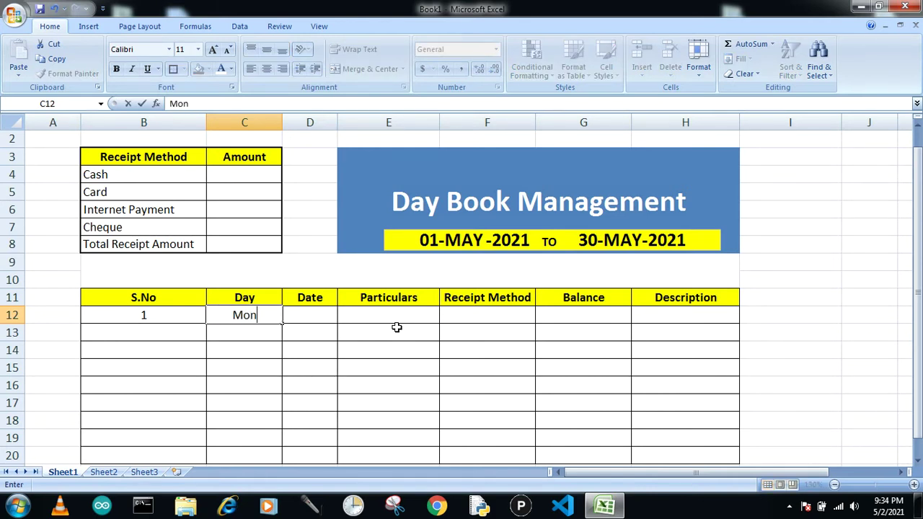
{"action": "key", "text": "Tab"}
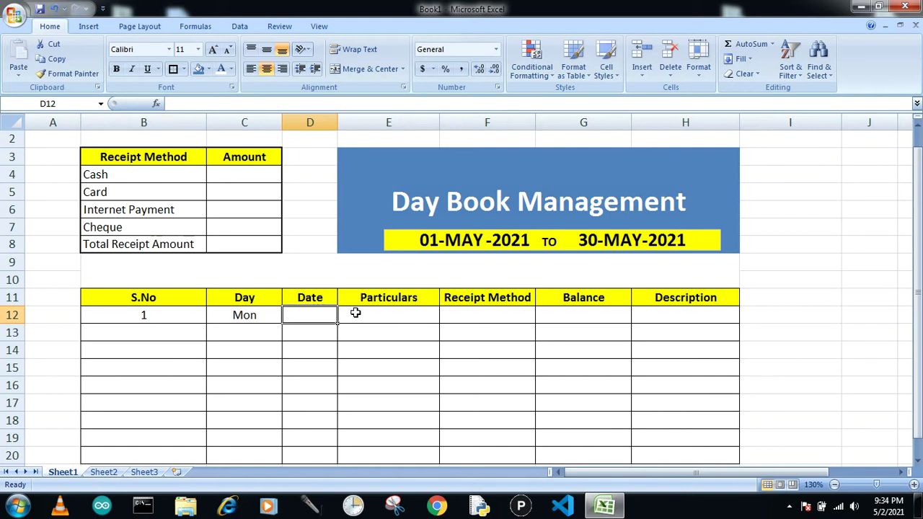
Step: Enter 01-May as the date of the first entry in D12
{"action": "type", "text": "01-"}
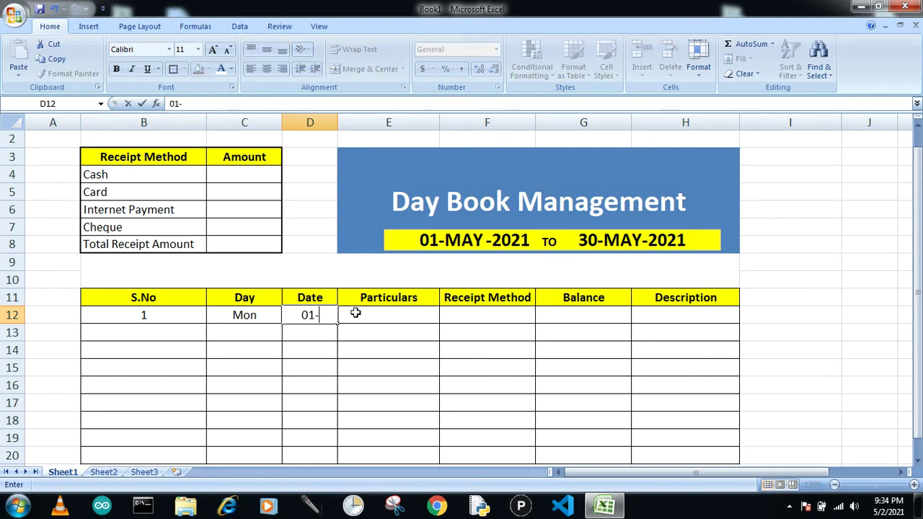
{"action": "type", "text": "ma"}
{"action": "key", "text": "BackSpace"}
{"action": "key", "text": "BackSpace"}
{"action": "type", "text": "May"}
{"action": "key", "text": "Return"}
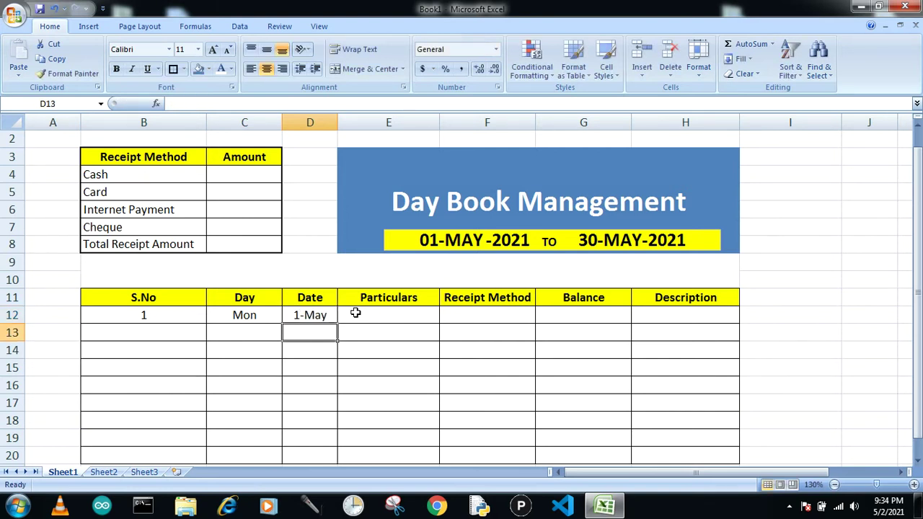
Step: Enter "Rent Payment" under Particulars for the first entry in E12
{"action": "left_click", "coordinate": [355, 313]}
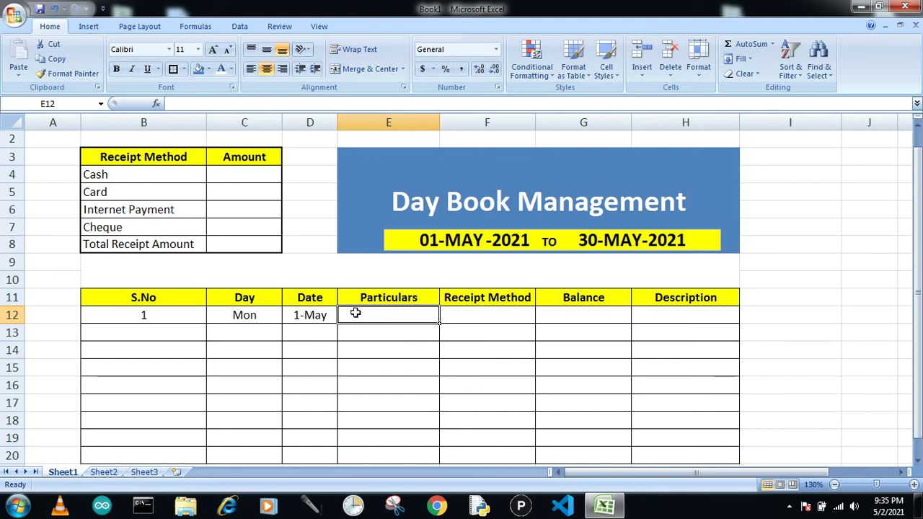
{"action": "type", "text": "Rent Payment"}
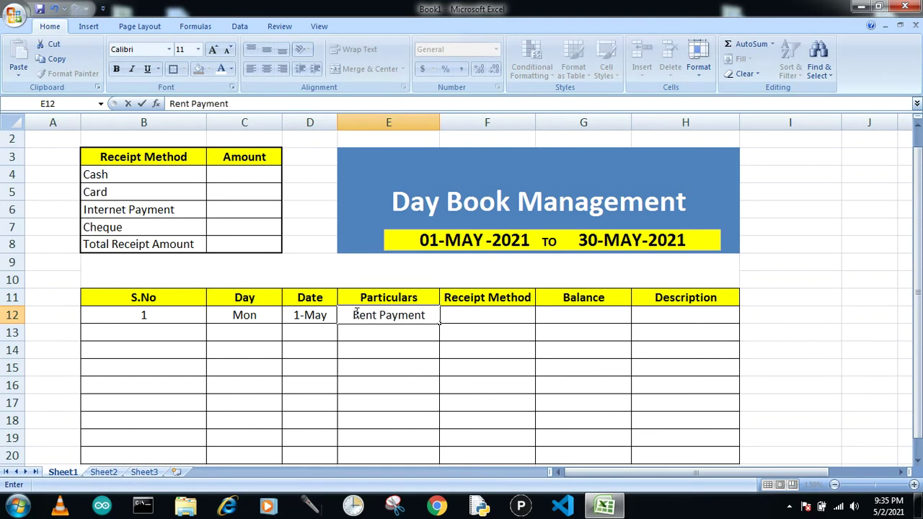
{"action": "key", "text": "Return"}
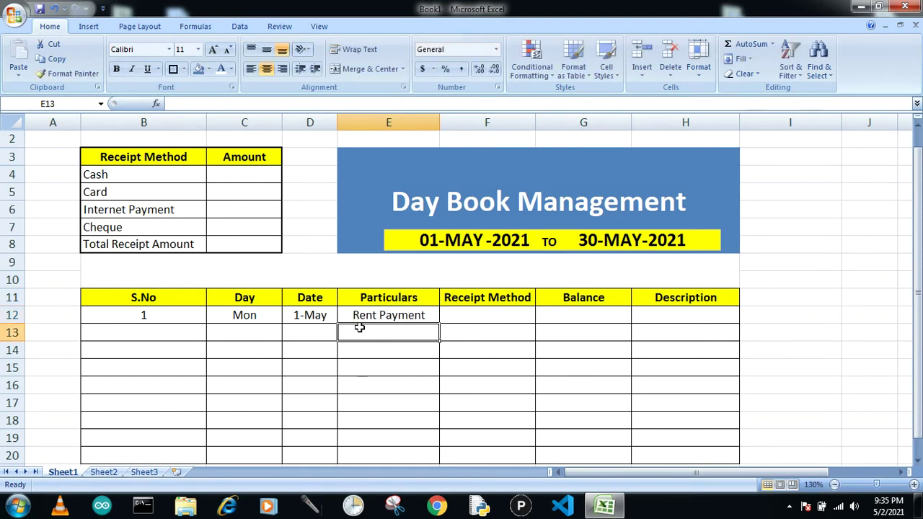
Step: Add a list data validation to F12 using the receipt methods in B4:B7 as the source
{"action": "left_click", "coordinate": [476, 319]}
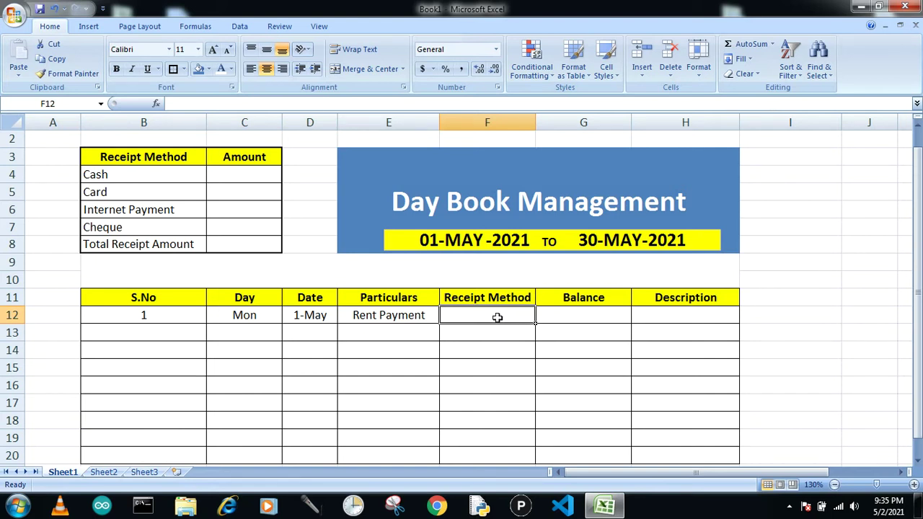
{"action": "left_click", "coordinate": [238, 27]}
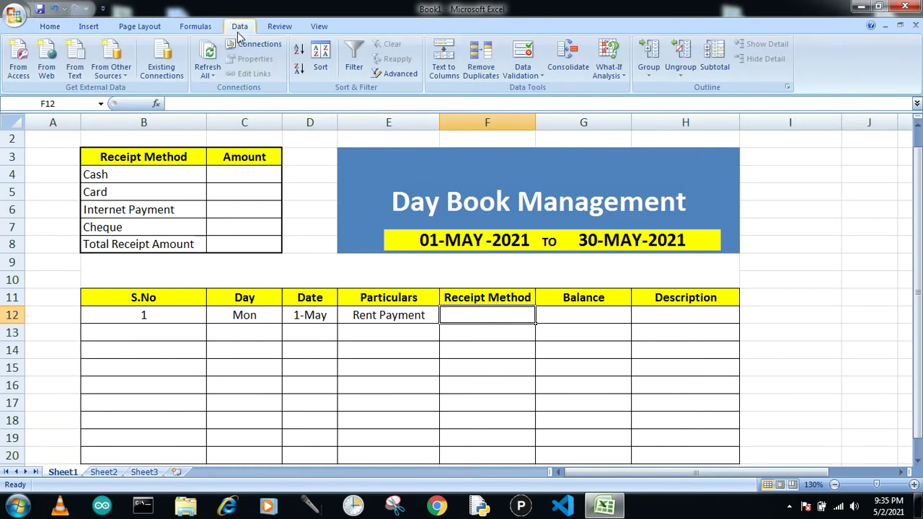
{"action": "left_click", "coordinate": [519, 75]}
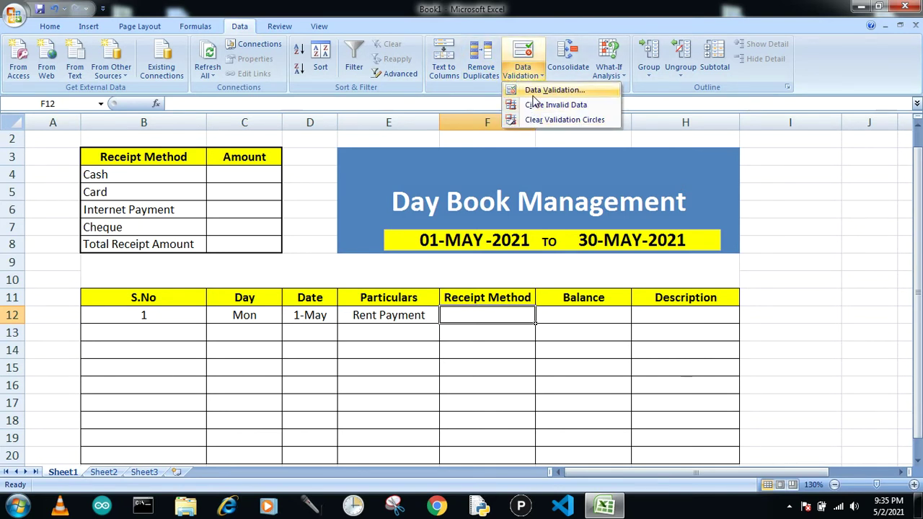
{"action": "left_click", "coordinate": [533, 94]}
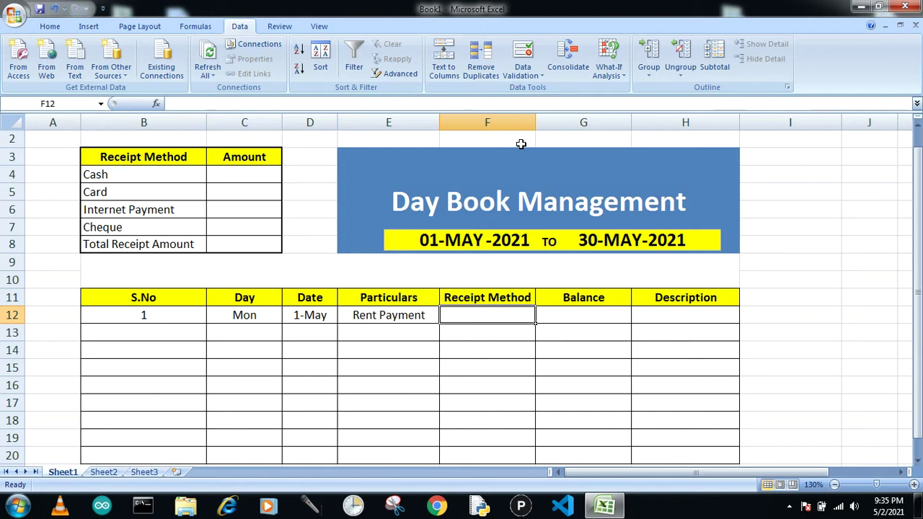
{"action": "left_click", "coordinate": [522, 72]}
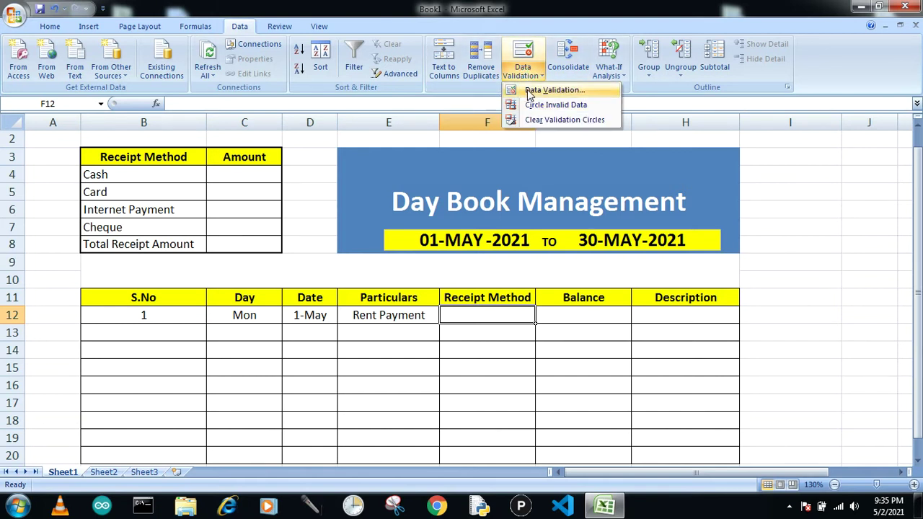
{"action": "left_click", "coordinate": [548, 90]}
{"action": "left_click", "coordinate": [599, 207]}
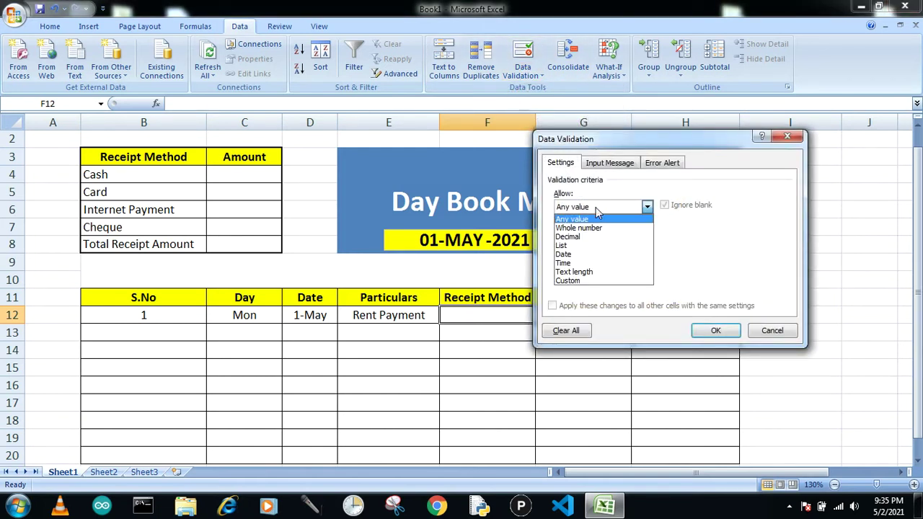
{"action": "left_click", "coordinate": [563, 246]}
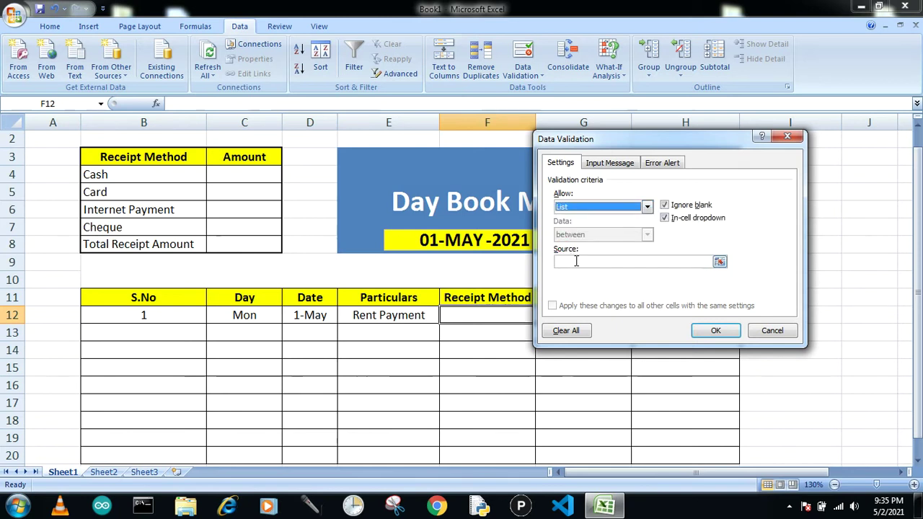
{"action": "left_click", "coordinate": [577, 259]}
{"action": "left_click_drag", "start_coordinate": [83, 174], "coordinate": [87, 224]}
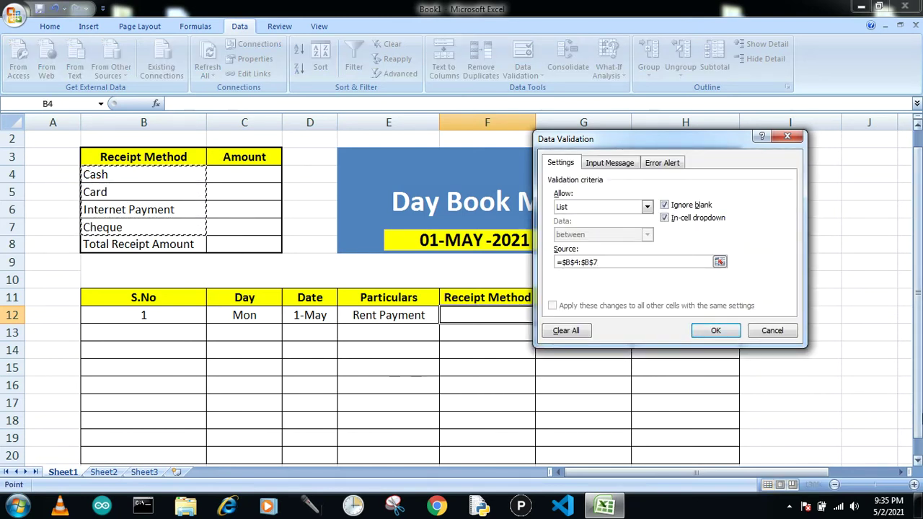
{"action": "left_click", "coordinate": [701, 333]}
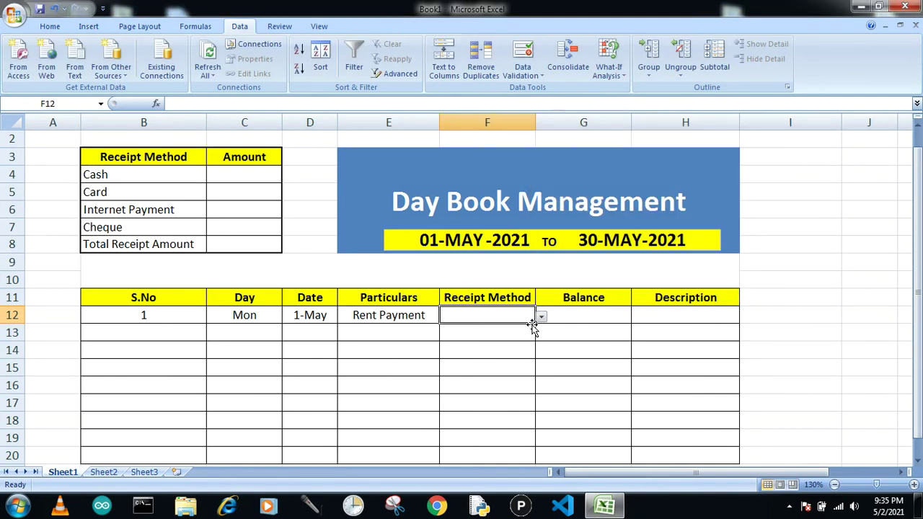
Step: Copy the receipt method dropdown from F12 down to F20 and choose Cash for the first entry
{"action": "left_click_drag", "start_coordinate": [534, 325], "coordinate": [516, 457]}
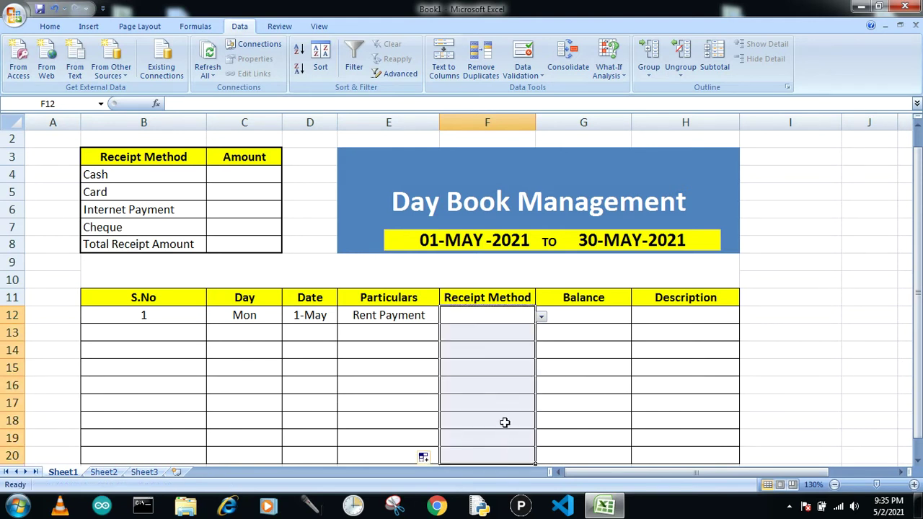
{"action": "left_click", "coordinate": [542, 318]}
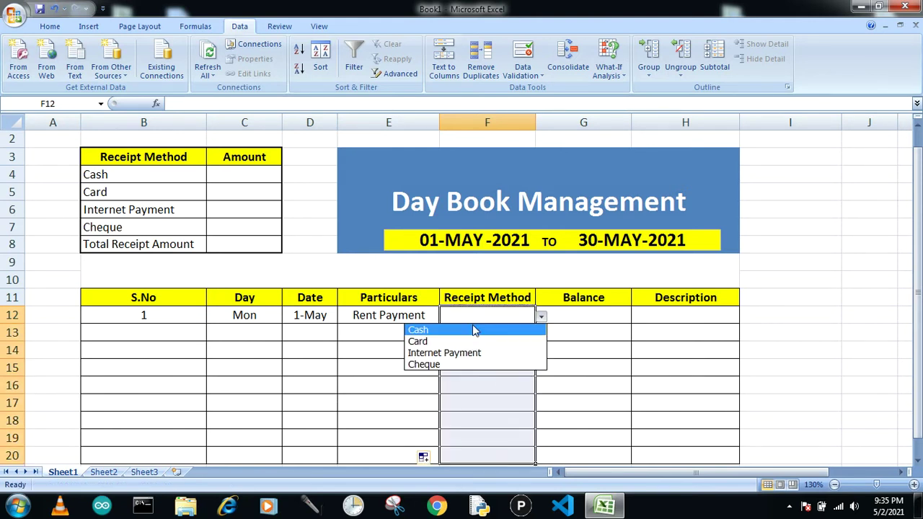
{"action": "left_click", "coordinate": [417, 330]}
Step: Enter 5000 as the balance of the first entry in G12
{"action": "left_click", "coordinate": [602, 315]}
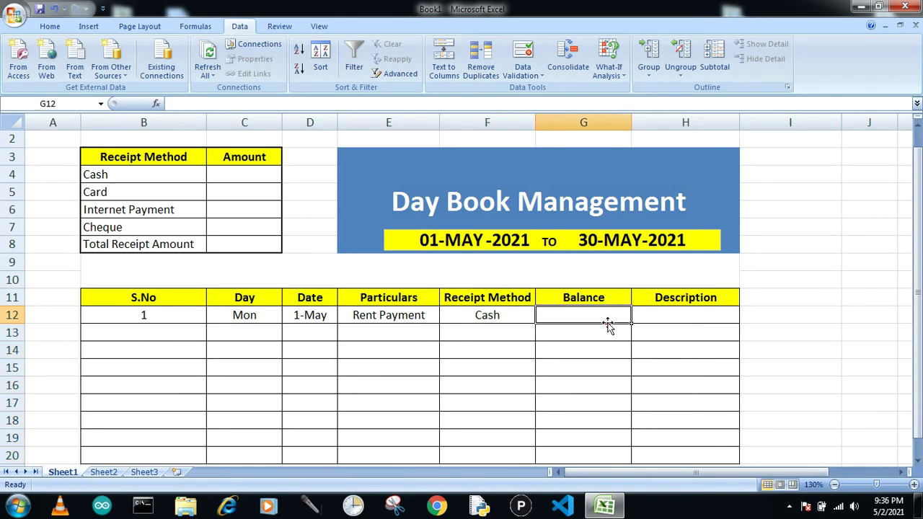
{"action": "type", "text": "5000"}
{"action": "key", "text": "Tab"}
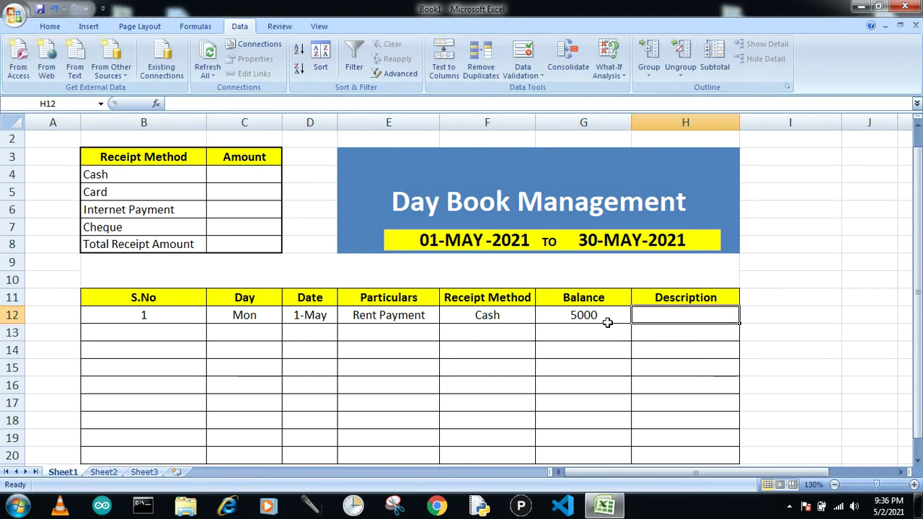
Step: Enter "Rent Pay to the owner" as the description in H12 and widen column H to fit the text
{"action": "type", "text": "Rent t"}
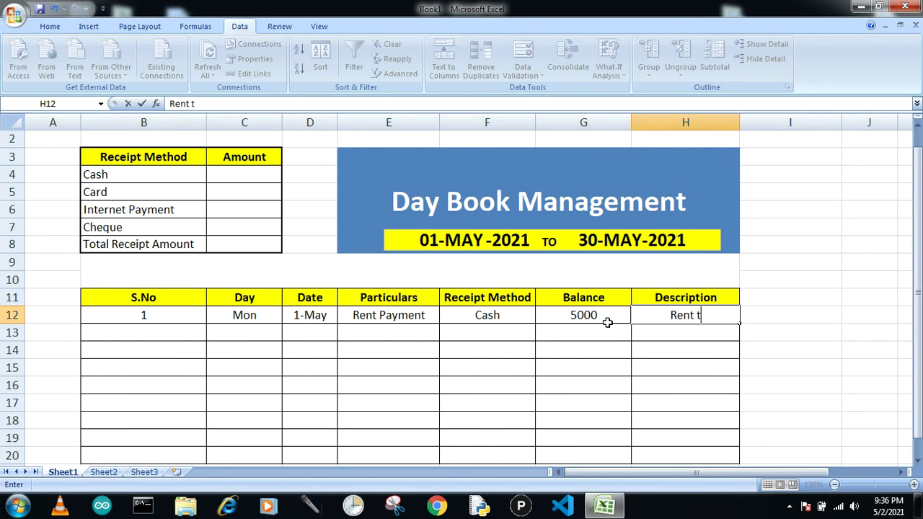
{"action": "key", "text": "BackSpace"}
{"action": "key", "text": "BackSpace"}
{"action": "type", "text": "Pay t"}
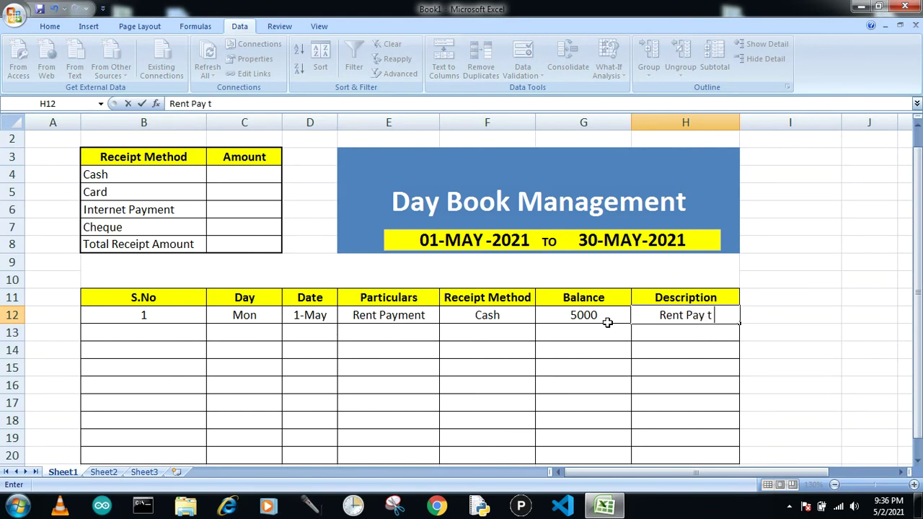
{"action": "type", "text": "o the wone"}
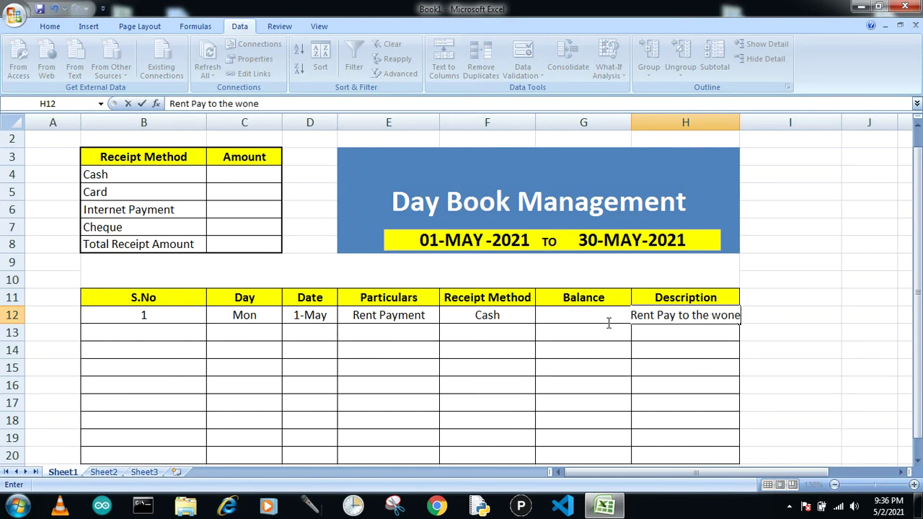
{"action": "key", "text": "BackSpace"}
{"action": "key", "text": "BackSpace"}
{"action": "key", "text": "BackSpace"}
{"action": "key", "text": "BackSpace"}
{"action": "type", "text": "owner"}
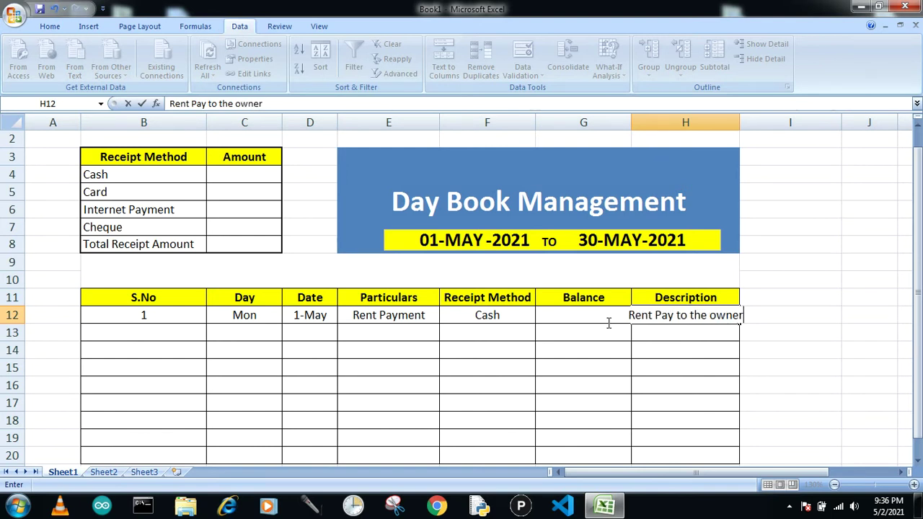
{"action": "key", "text": "Return"}
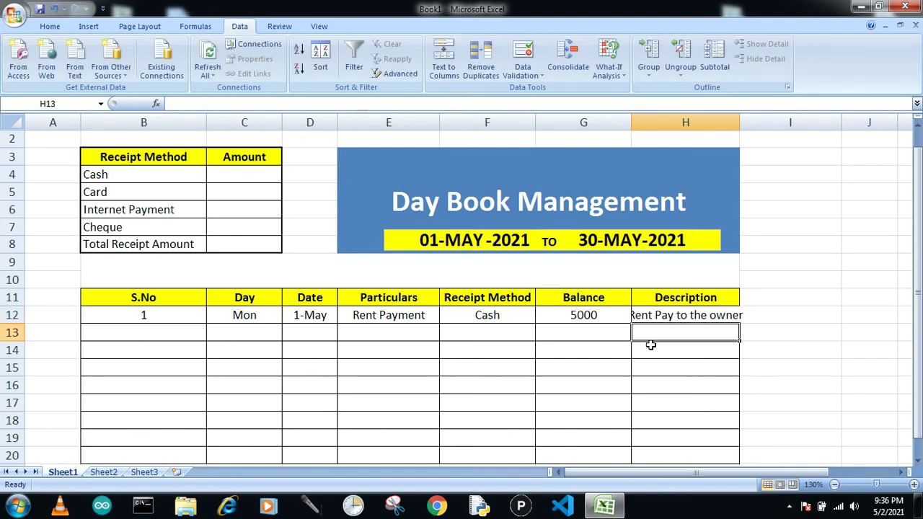
{"action": "left_click_drag", "start_coordinate": [742, 114], "coordinate": [779, 117]}
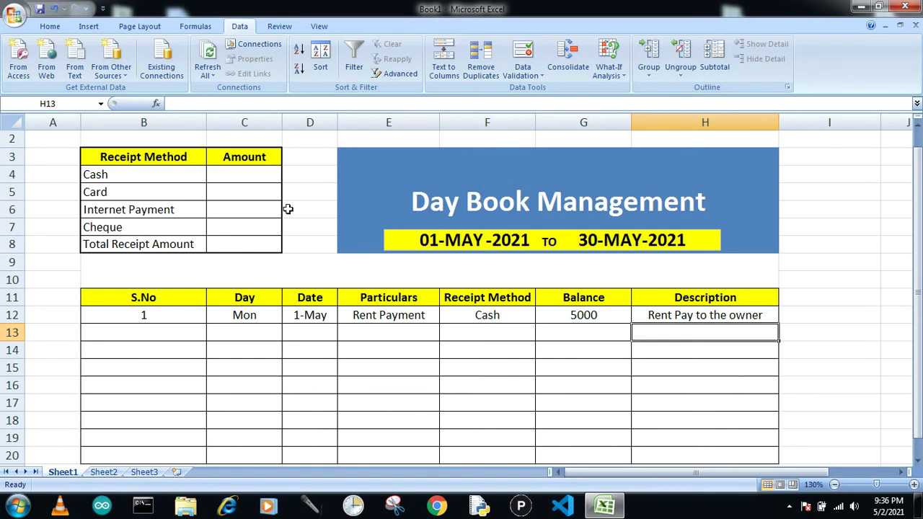
Step: Enter =SUMIF(F12:F20,B4:B7,G12:G20) as the Cash amount in C4 and fill the formula down to C7
{"action": "left_click", "coordinate": [241, 175]}
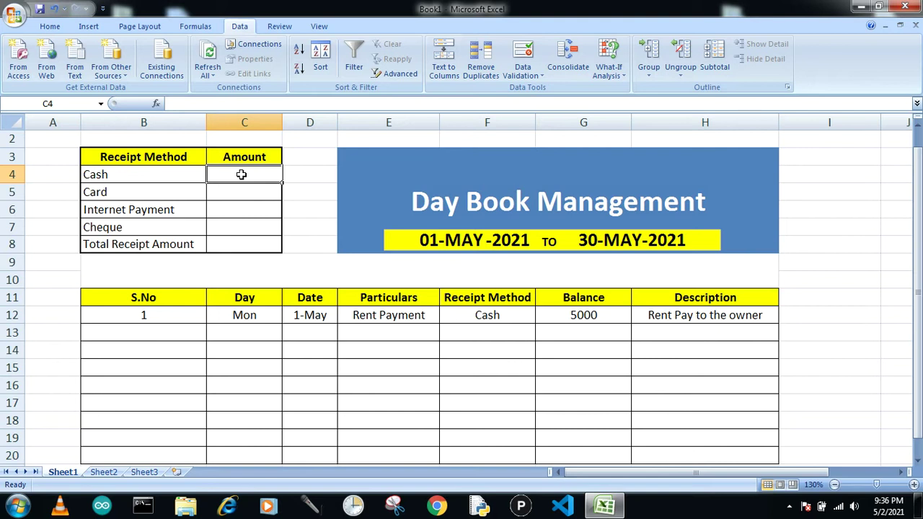
{"action": "type", "text": "=sumif"}
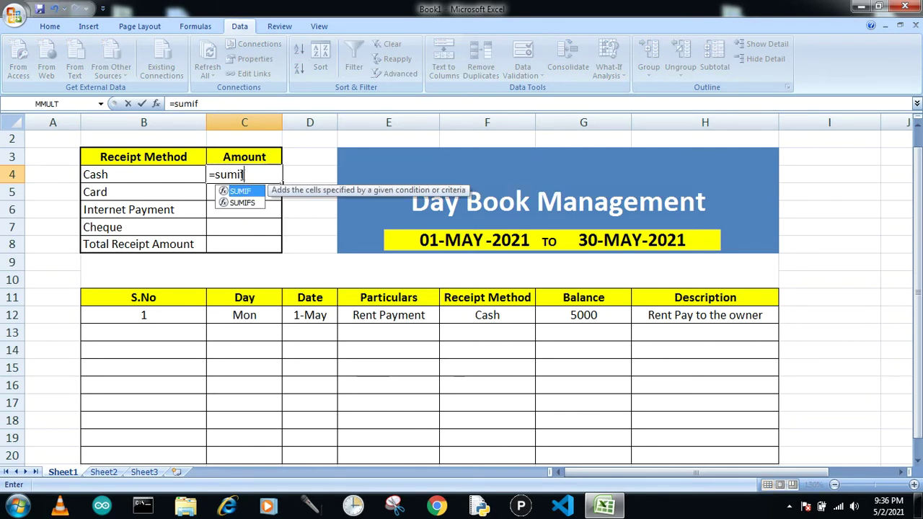
{"action": "type", "text": "("}
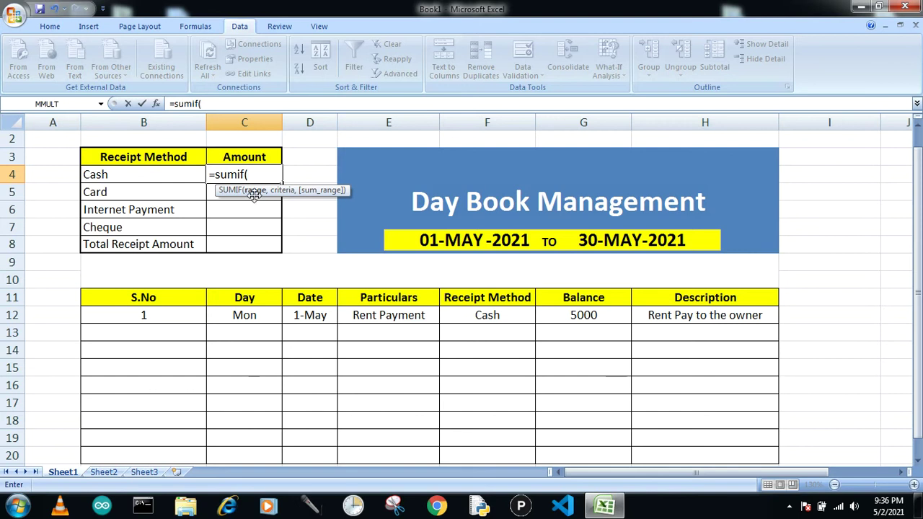
{"action": "left_click_drag", "start_coordinate": [462, 318], "coordinate": [470, 457]}
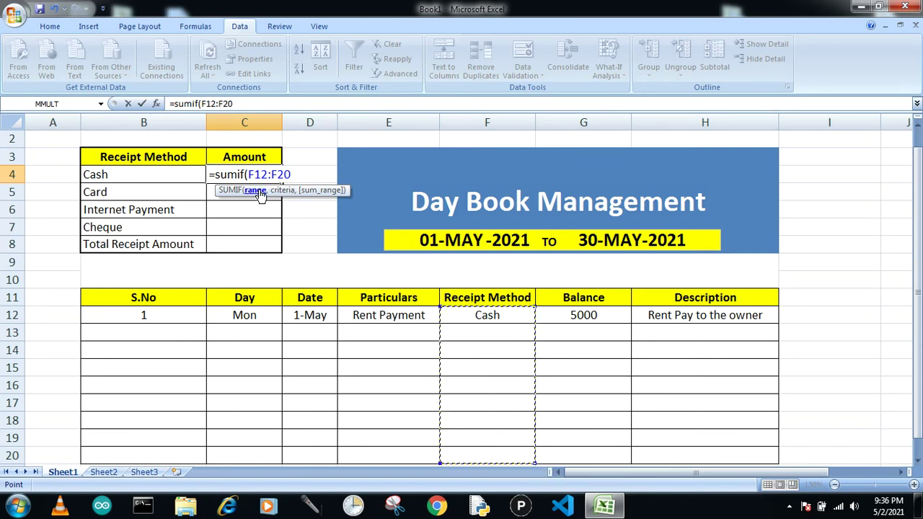
{"action": "type", "text": ","}
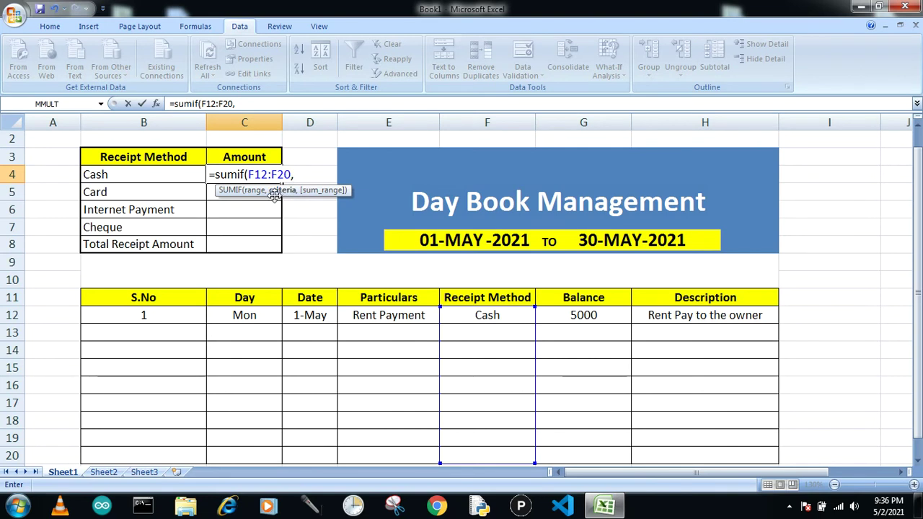
{"action": "left_click_drag", "start_coordinate": [108, 175], "coordinate": [107, 218]}
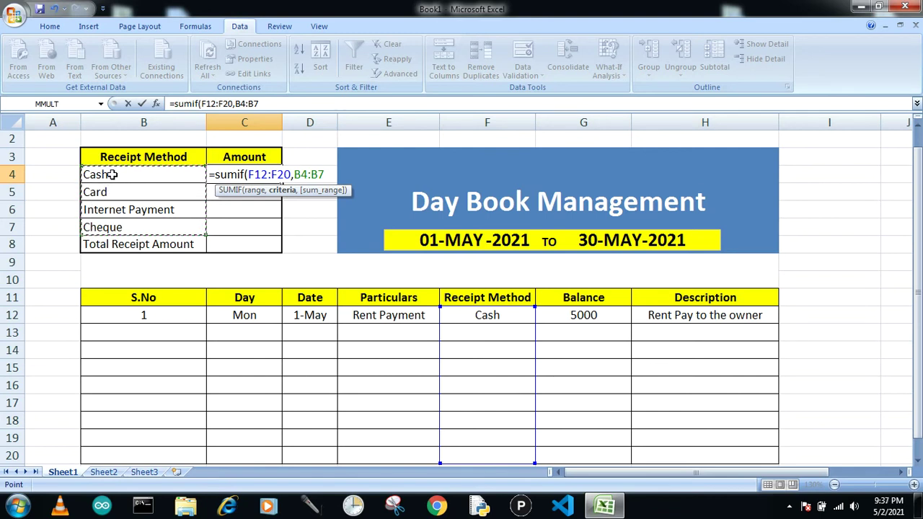
{"action": "type", "text": ","}
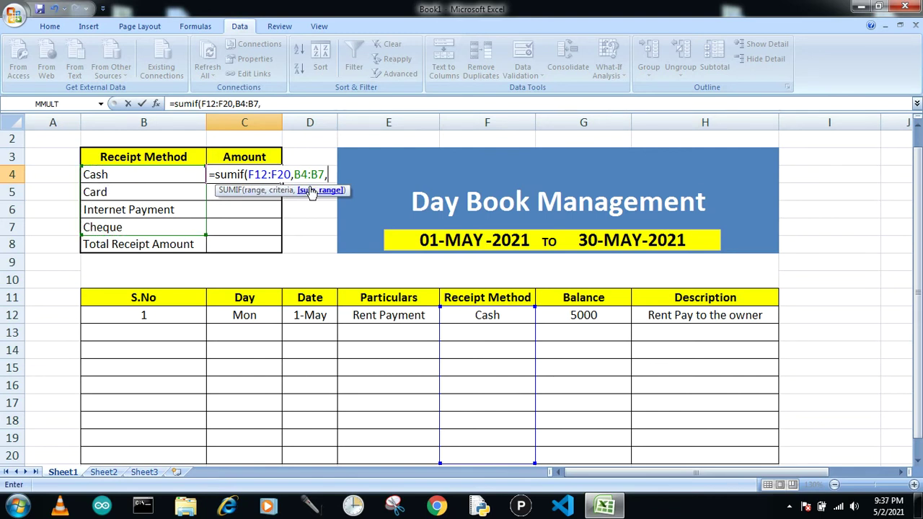
{"action": "left_click_drag", "start_coordinate": [557, 320], "coordinate": [554, 458]}
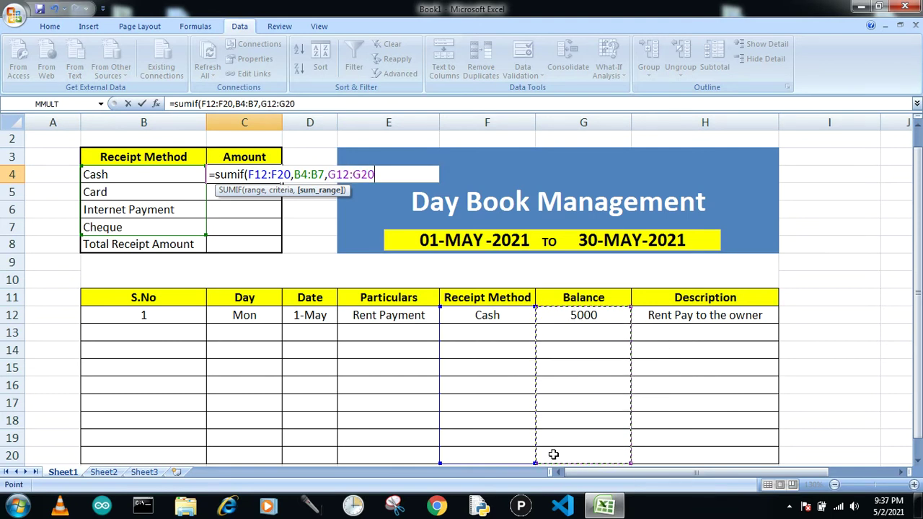
{"action": "type", "text": ")"}
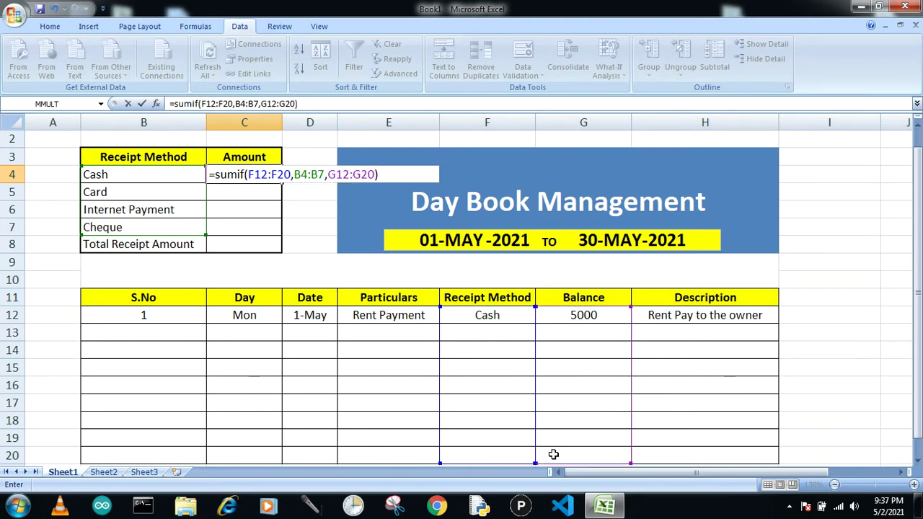
{"action": "key", "text": "Return"}
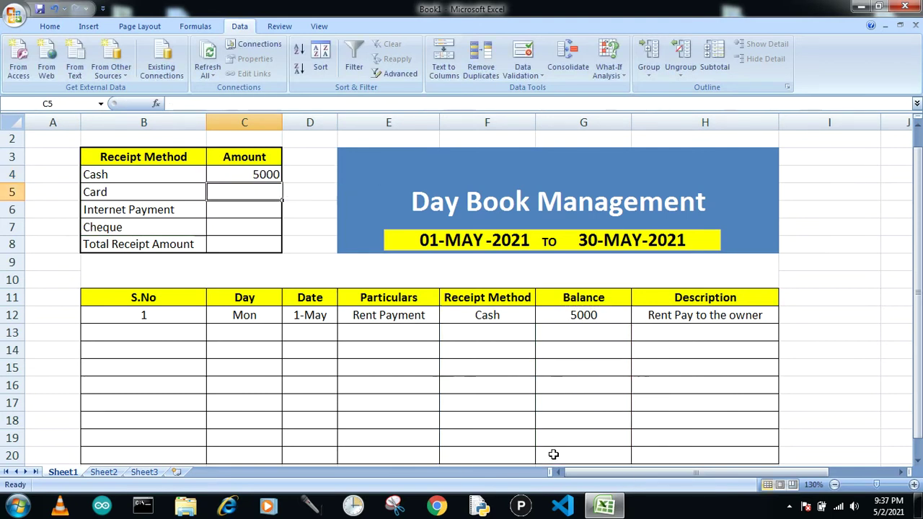
{"action": "left_click", "coordinate": [225, 175]}
{"action": "left_click_drag", "start_coordinate": [281, 185], "coordinate": [274, 230]}
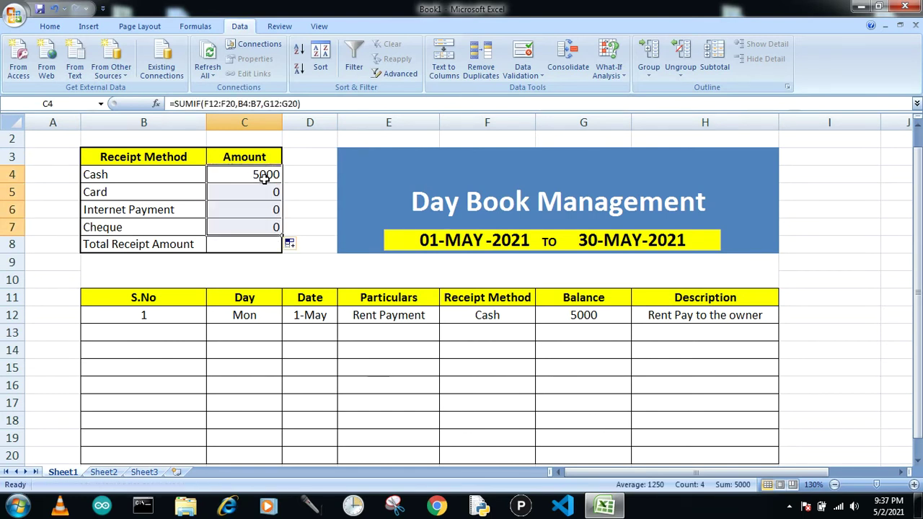
Step: Enter =SUM(C4:C7) in C8 to calculate the total receipt amount
{"action": "left_click", "coordinate": [262, 246]}
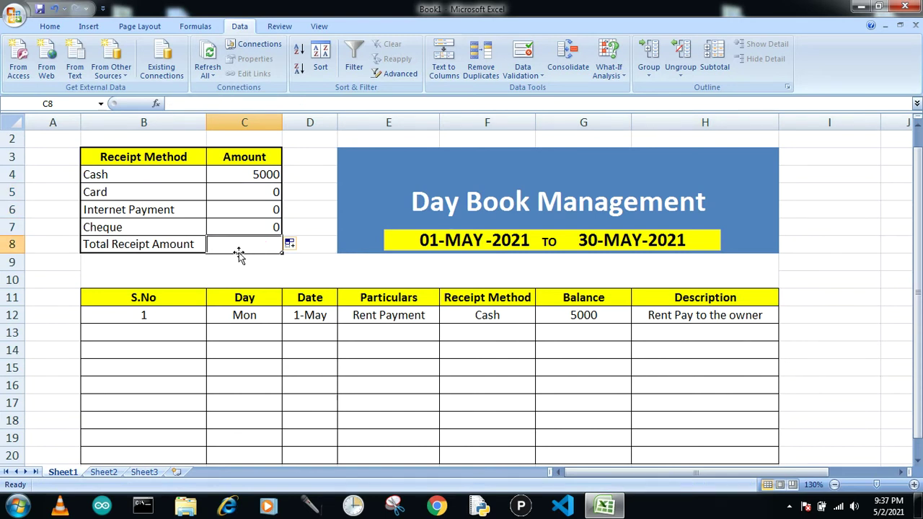
{"action": "type", "text": "su"}
{"action": "key", "text": "BackSpace"}
{"action": "key", "text": "BackSpace"}
{"action": "type", "text": "=sum"}
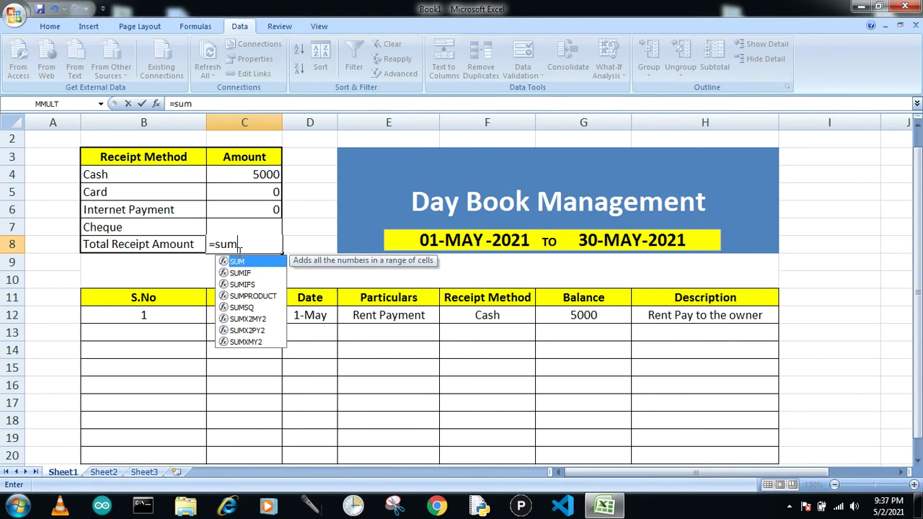
{"action": "type", "text": "("}
{"action": "left_click_drag", "start_coordinate": [241, 175], "coordinate": [240, 220]}
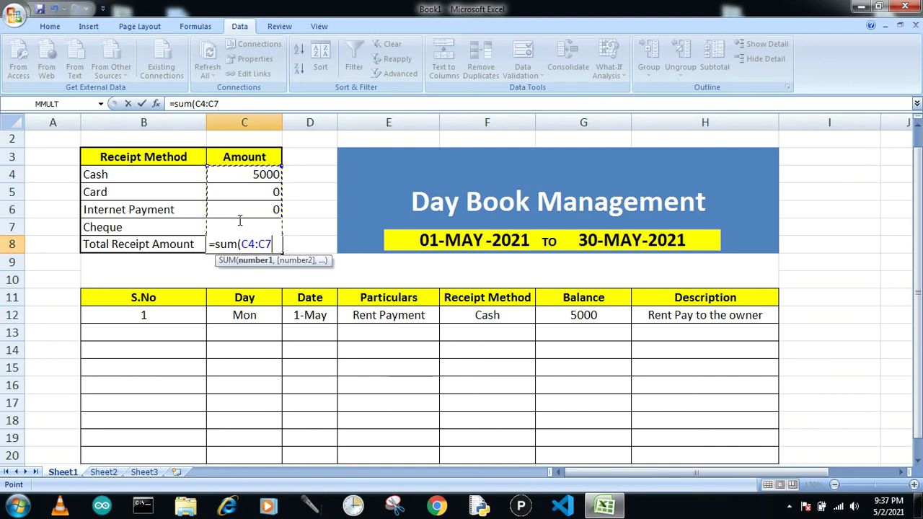
{"action": "type", "text": ")"}
{"action": "key", "text": "Return"}
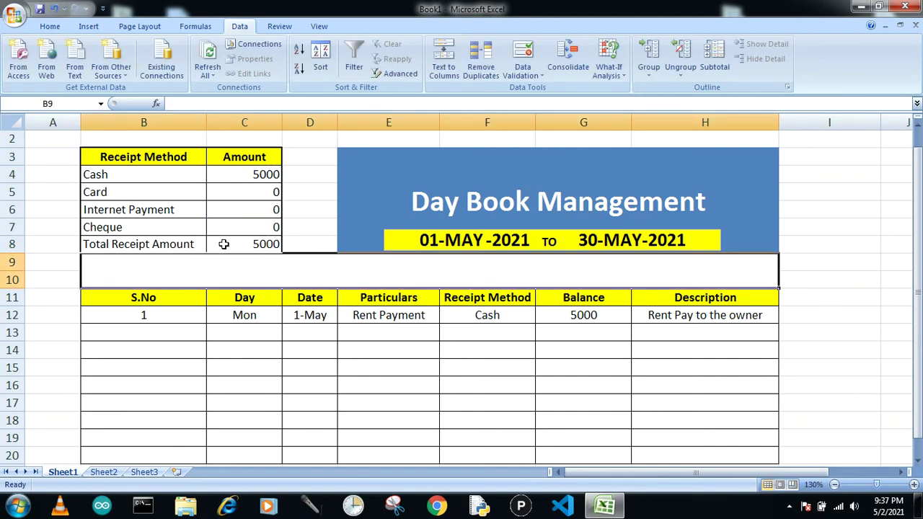
Step: Format the Total Receipt Amount row B8:C8 with a light grey fill and bold text
{"action": "left_click_drag", "start_coordinate": [113, 247], "coordinate": [237, 243]}
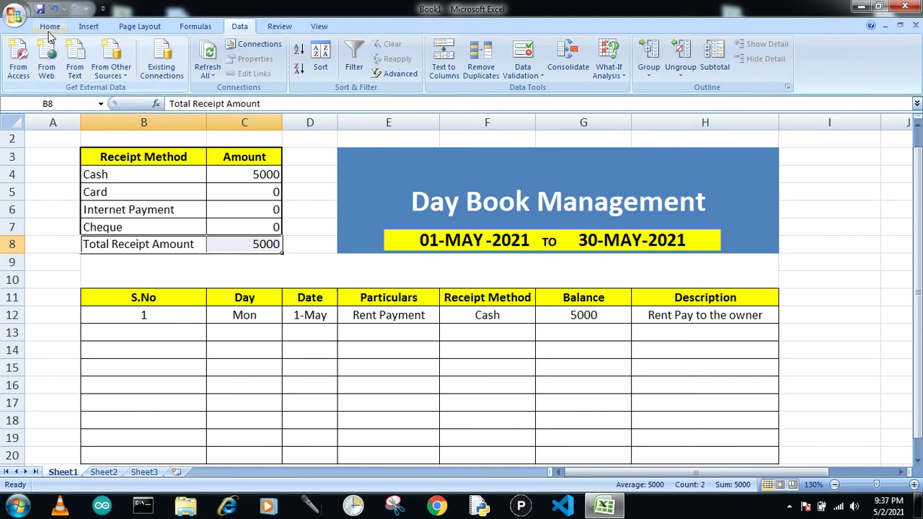
{"action": "left_click", "coordinate": [50, 28]}
{"action": "left_click", "coordinate": [208, 70]}
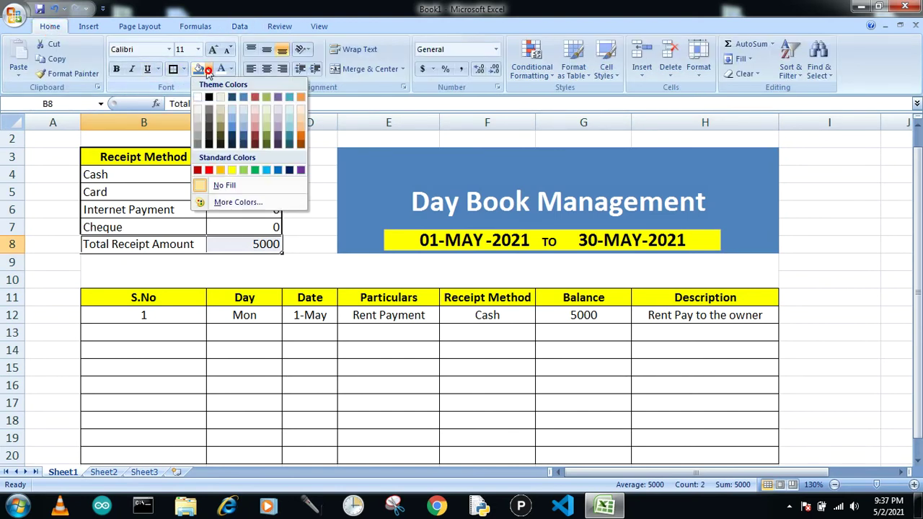
{"action": "left_click", "coordinate": [201, 127]}
{"action": "left_click", "coordinate": [117, 68]}
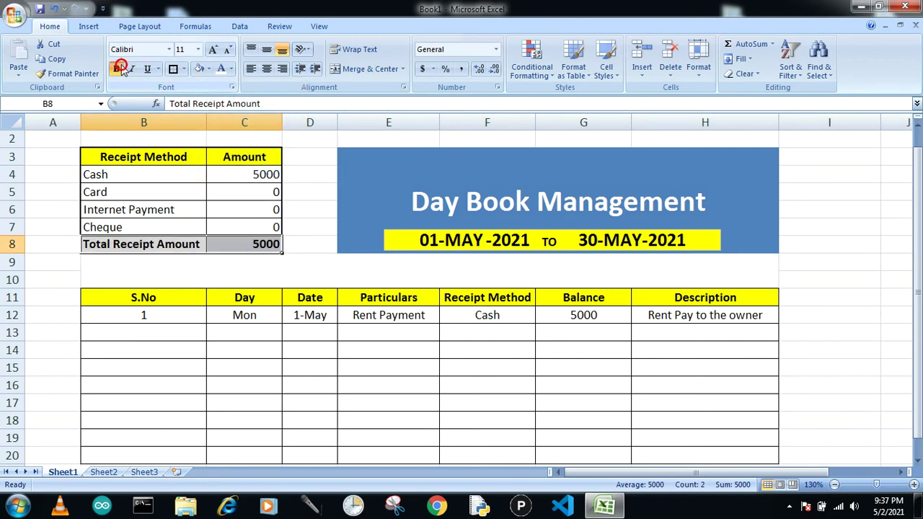
{"action": "left_click", "coordinate": [897, 281]}
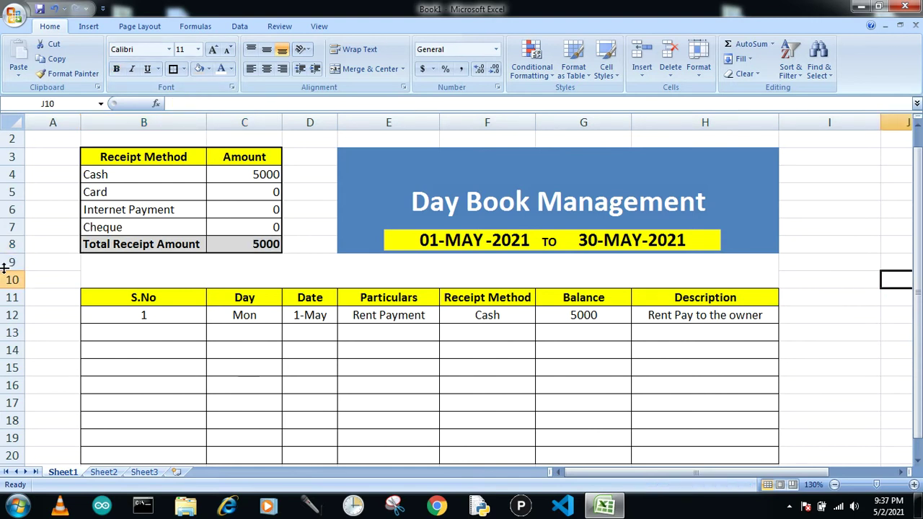
Step: Start the second entry with serial number 2 in B13 and the day Tues in C13
{"action": "left_click", "coordinate": [149, 332]}
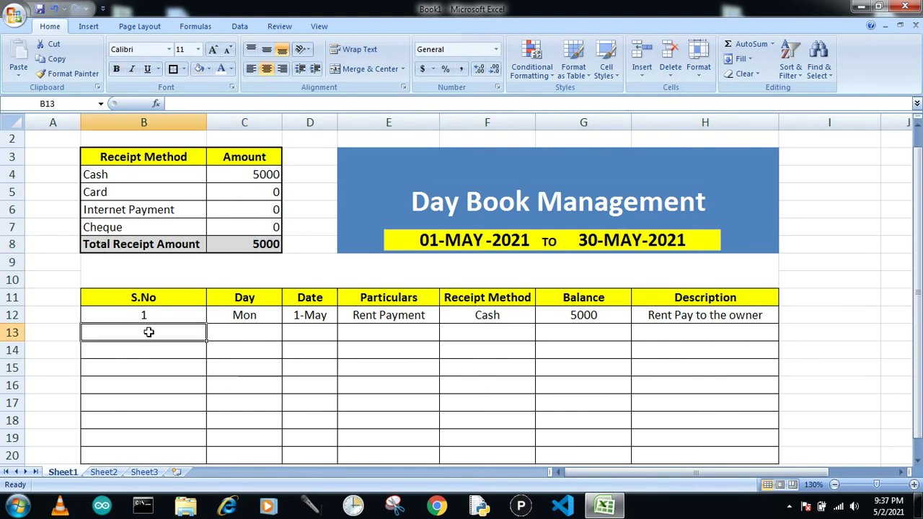
{"action": "type", "text": "2"}
{"action": "key", "text": "Return"}
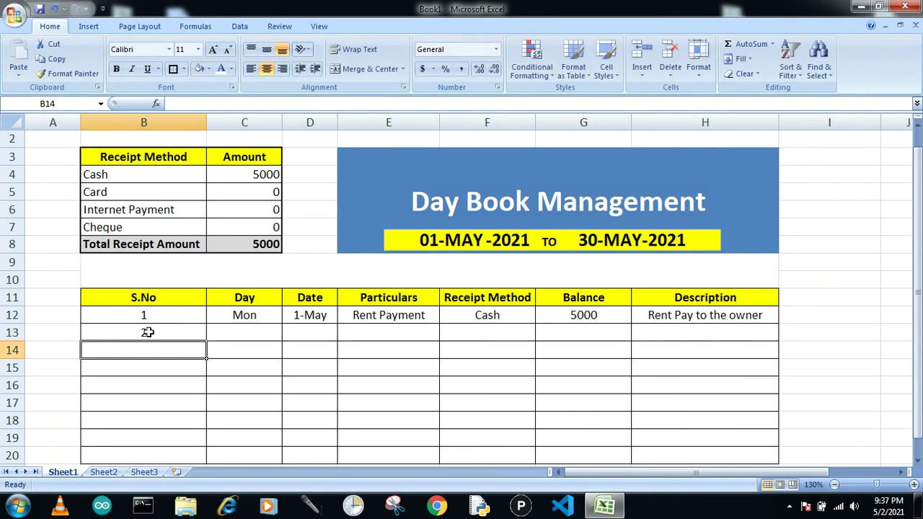
{"action": "key", "text": "Up"}
{"action": "key", "text": "Right"}
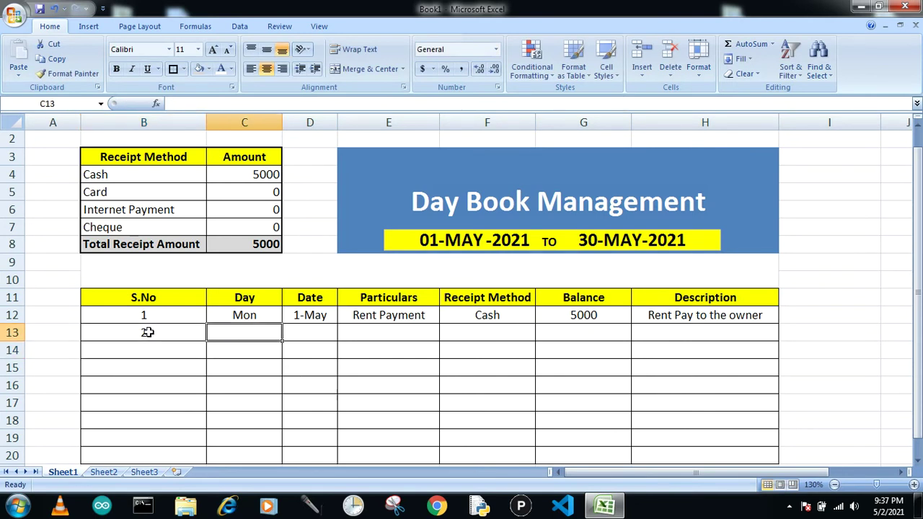
{"action": "type", "text": "Tu"}
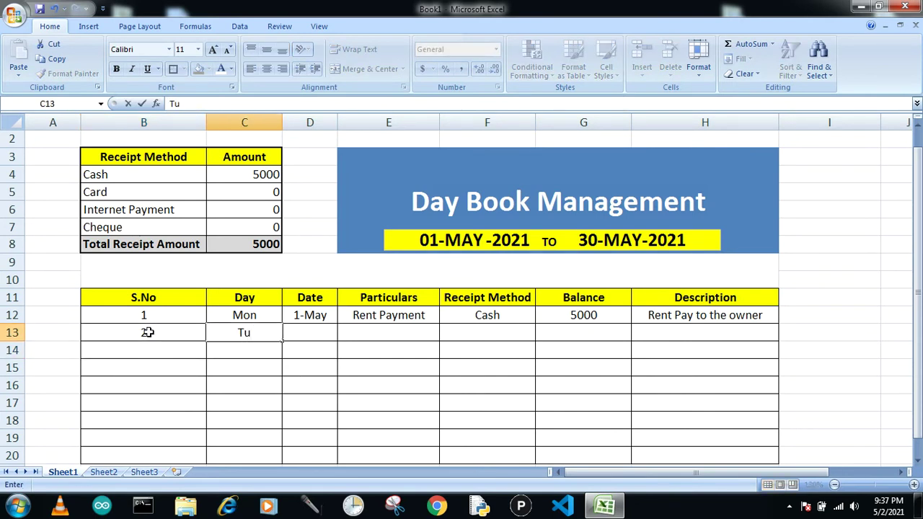
{"action": "type", "text": "use"}
{"action": "key", "text": "BackSpace"}
{"action": "key", "text": "BackSpace"}
{"action": "type", "text": "es"}
{"action": "key", "text": "Tab"}
Step: Enter 02-May as the date of the second entry in D13
{"action": "type", "text": "02-may"}
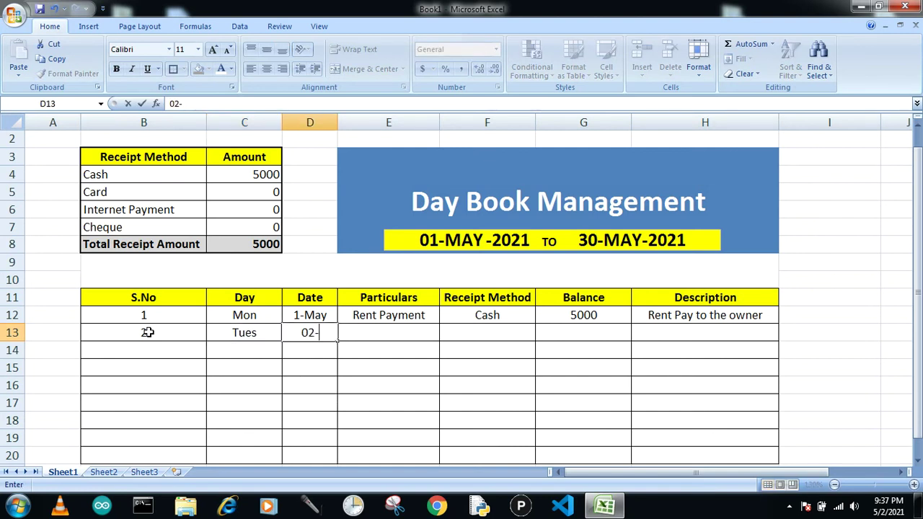
{"action": "key", "text": "BackSpace"}
{"action": "key", "text": "BackSpace"}
{"action": "key", "text": "BackSpace"}
{"action": "type", "text": "May"}
{"action": "key", "text": "Tab"}
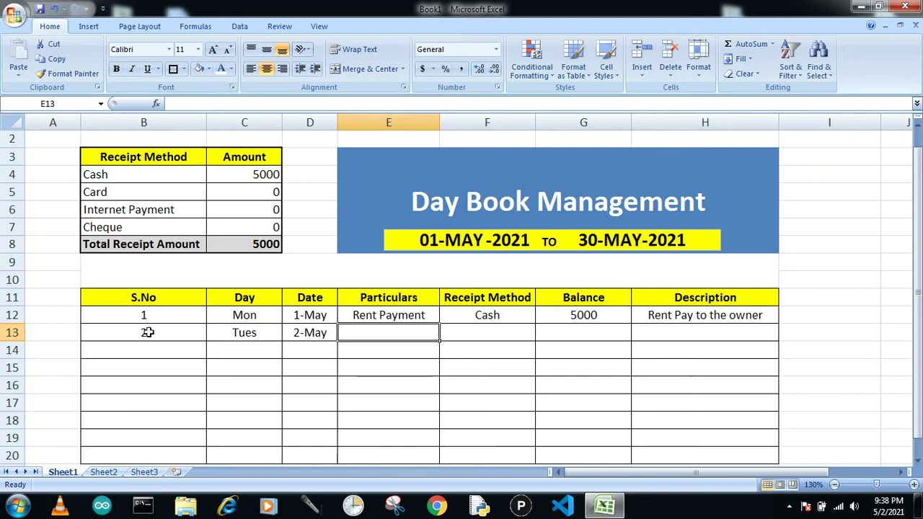
Step: Enter "Car Payment" as the particulars in E13 and choose Card as the receipt method in F13
{"action": "type", "text": "Car P"}
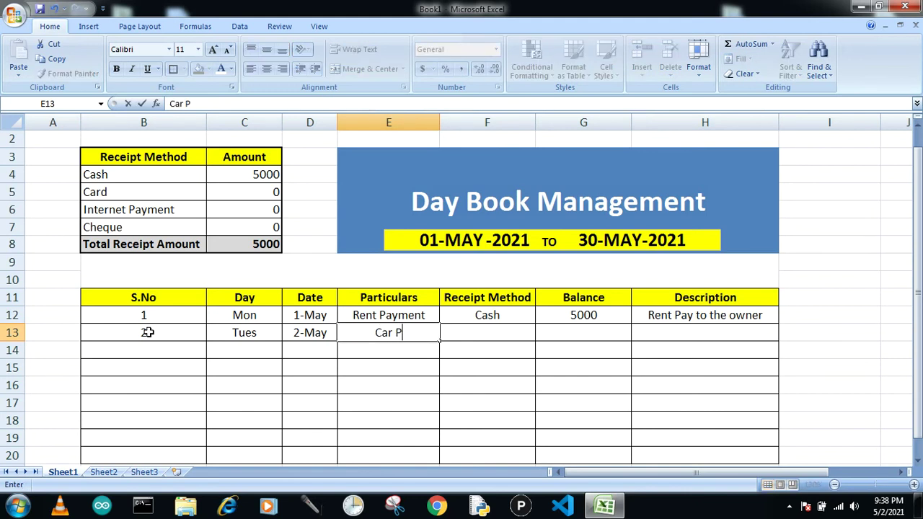
{"action": "type", "text": "ayment"}
{"action": "key", "text": "Tab"}
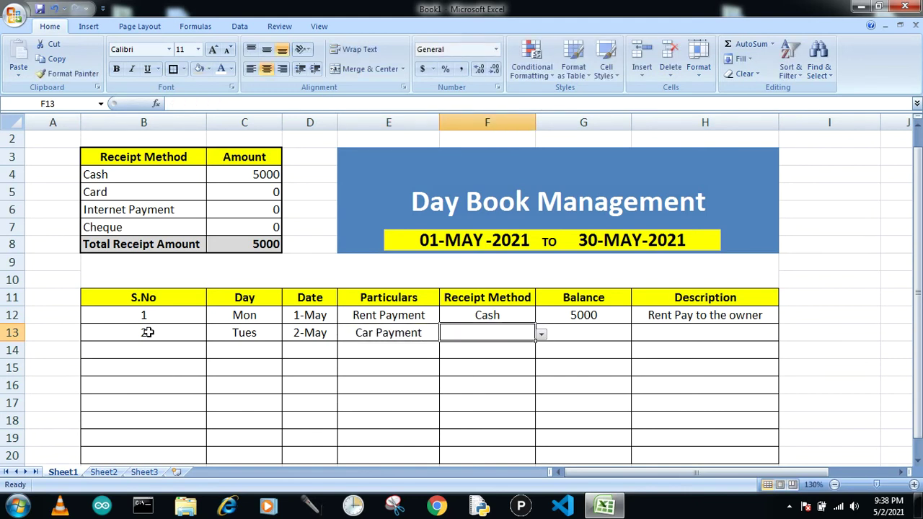
{"action": "left_click", "coordinate": [541, 334]}
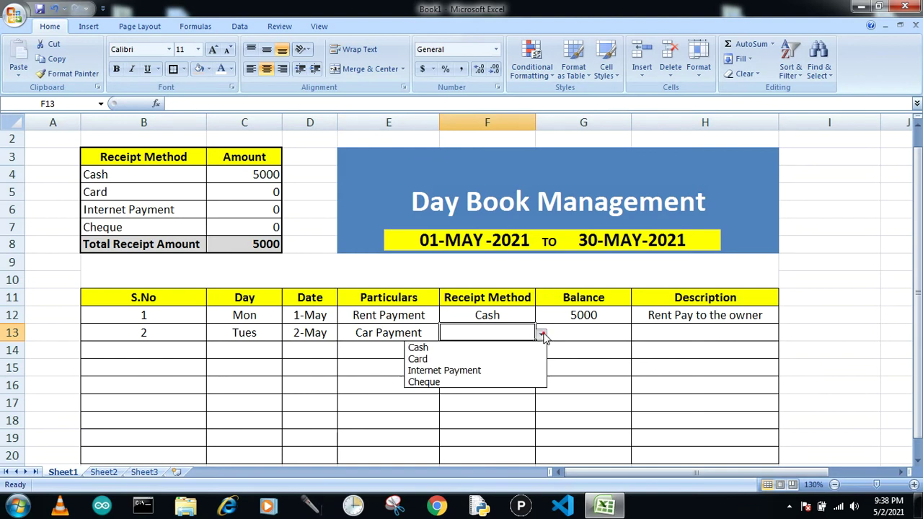
{"action": "left_click", "coordinate": [432, 359]}
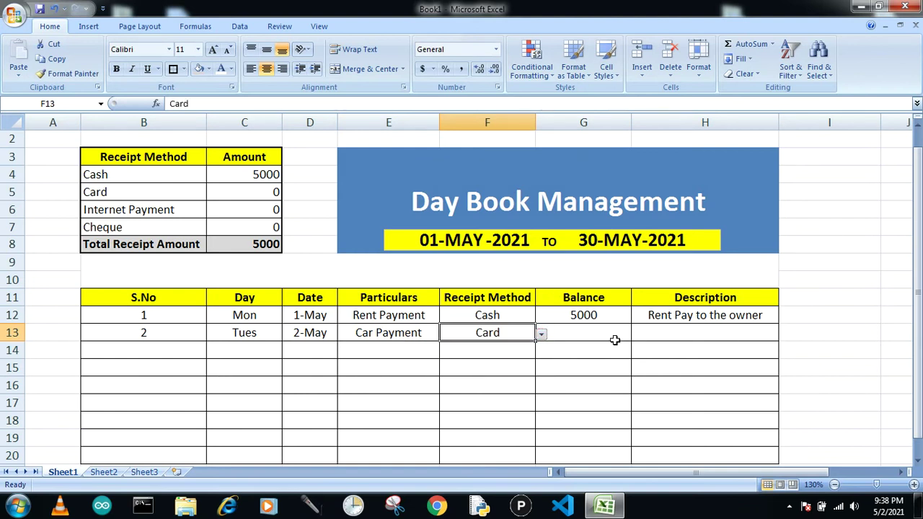
Step: Enter 25000 as the balance in G13 and "Payment of rent by car" as the description in H13
{"action": "left_click", "coordinate": [608, 339]}
{"action": "type", "text": "25000"}
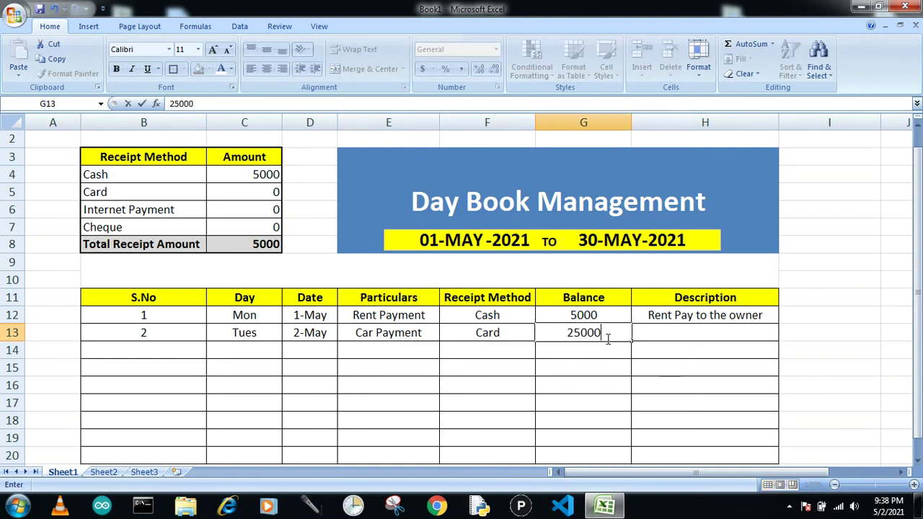
{"action": "key", "text": "Return"}
{"action": "key", "text": "Up"}
{"action": "key", "text": "Right"}
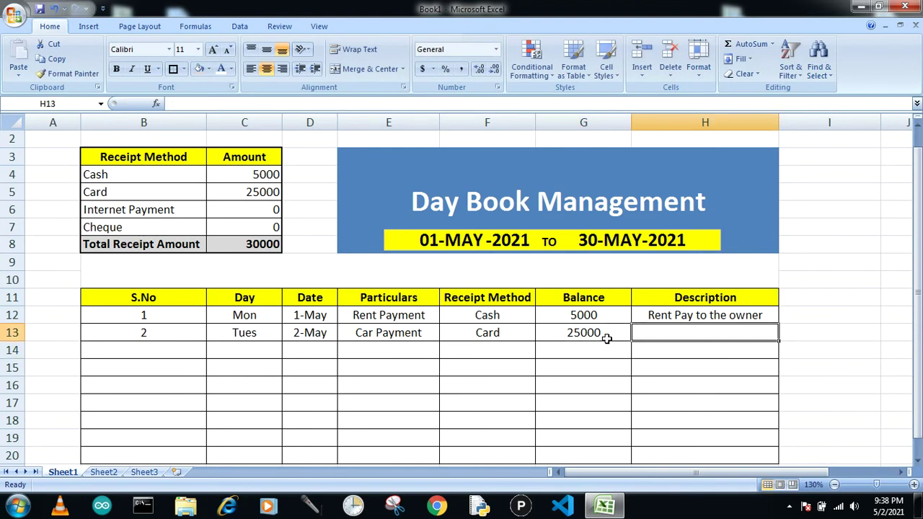
{"action": "type", "text": "Payment of rent by car"}
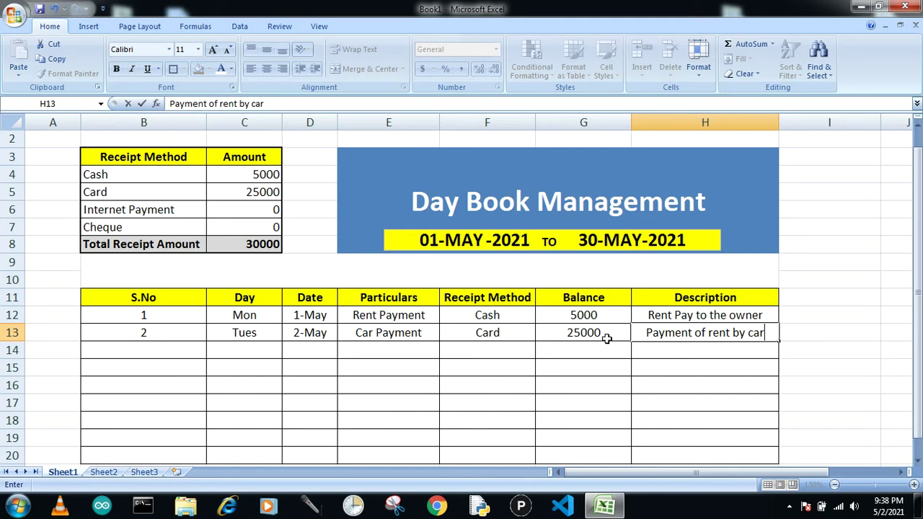
{"action": "key", "text": "Return"}
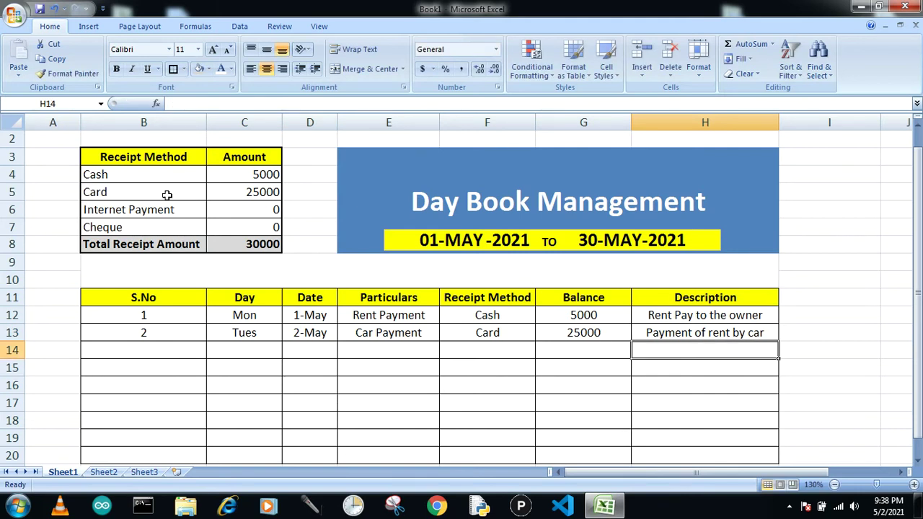
Step: Start the third entry by entering serial number 3 in B14
{"action": "left_click", "coordinate": [148, 349]}
{"action": "type", "text": "3"}
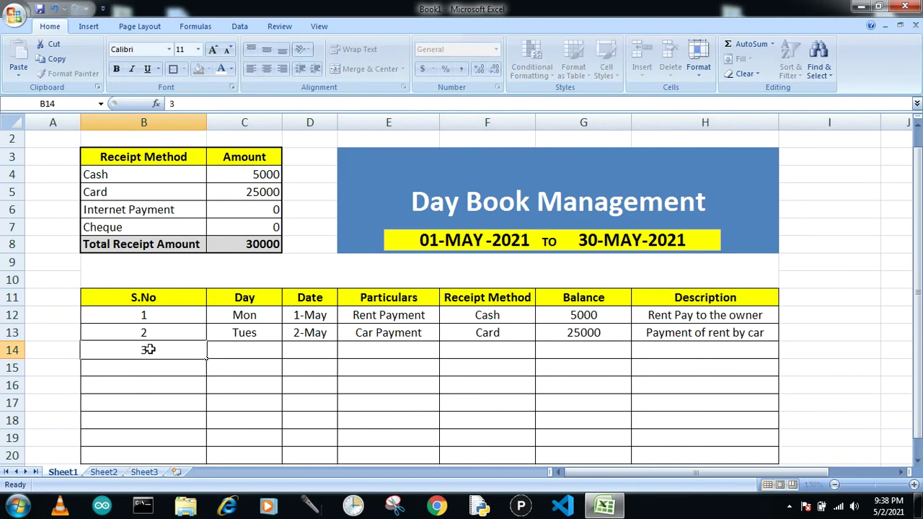
{"action": "key", "text": "Return"}
{"action": "key", "text": "Up"}
{"action": "key", "text": "Right"}
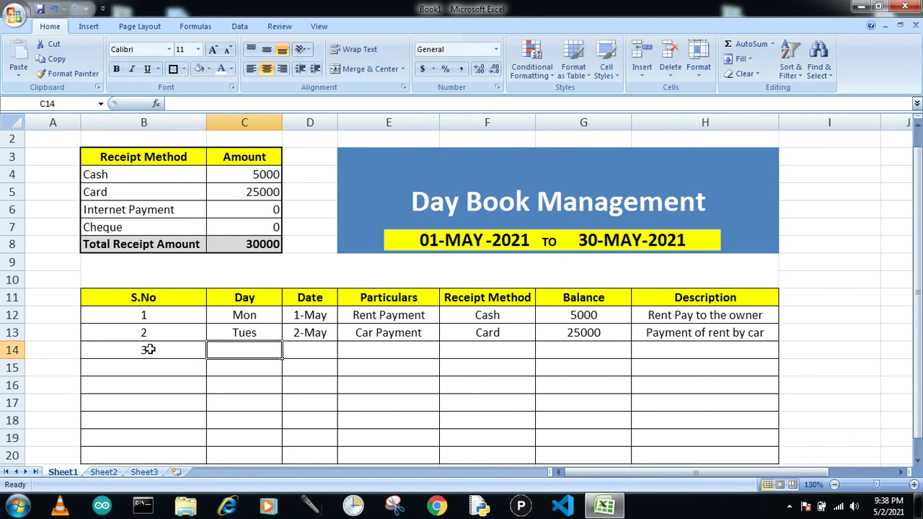
Step: Enter Wed as the day in C14 and 03-May as the date in D14 for the third entry
{"action": "type", "text": "Wed"}
{"action": "key", "text": "Tab"}
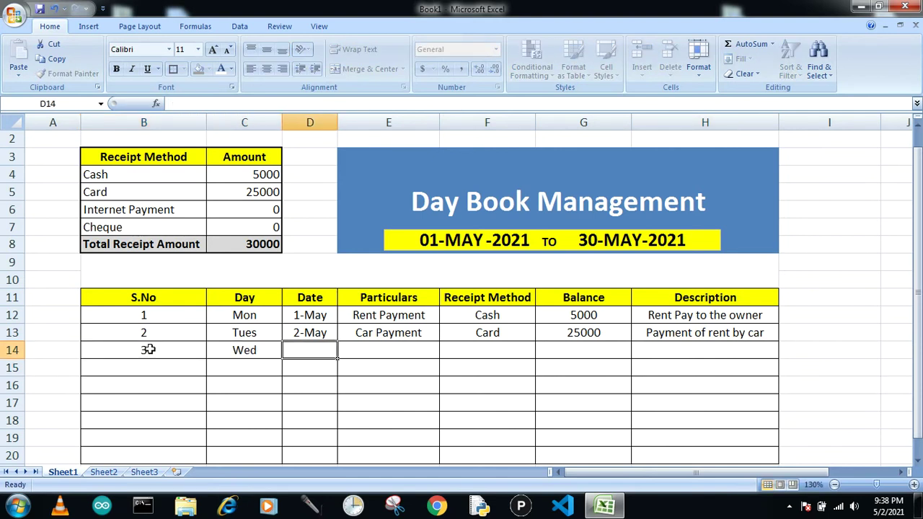
{"action": "type", "text": "03-May"}
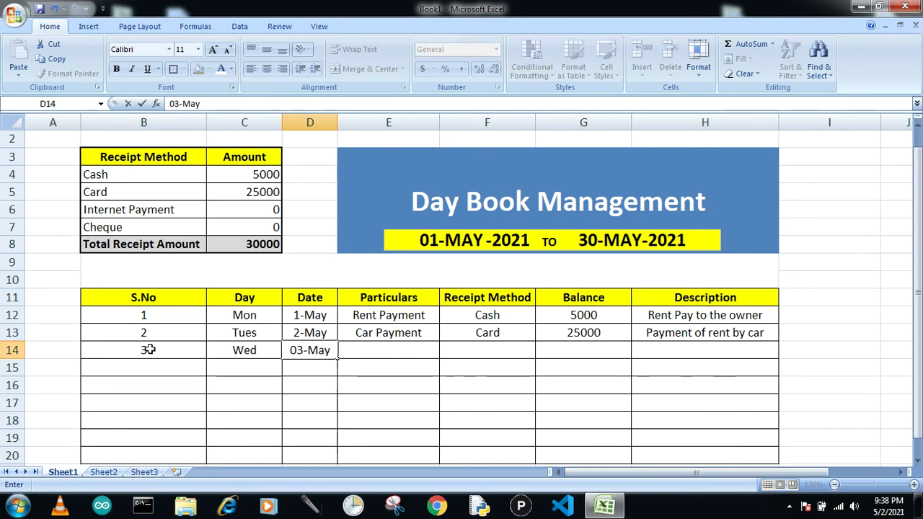
{"action": "key", "text": "Tab"}
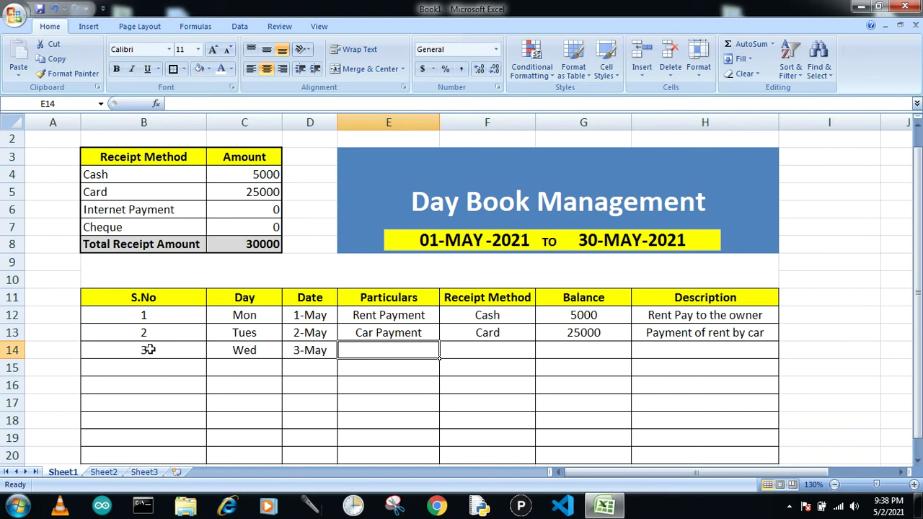
Step: Enter "Sales Order" as the particulars in E14 and choose Internet Payment as the receipt method in F14
{"action": "type", "text": "Sale"}
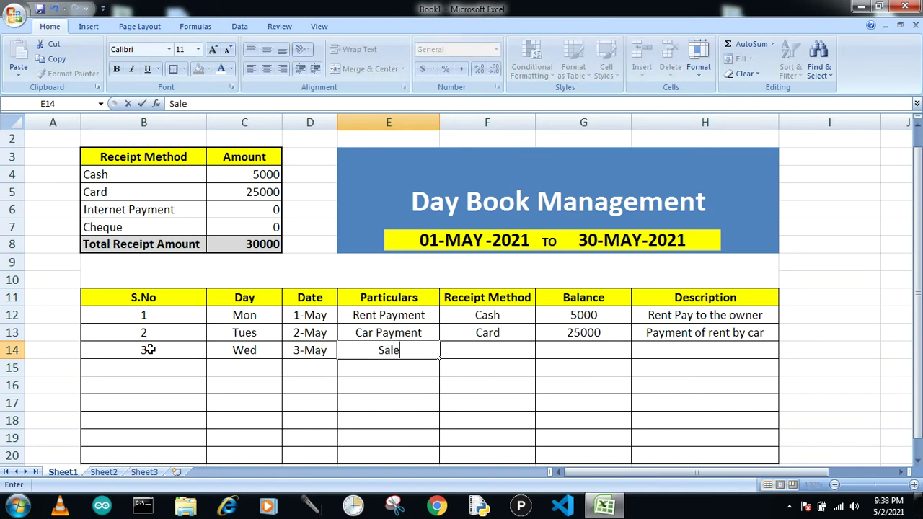
{"action": "type", "text": "s Order"}
{"action": "key", "text": "Up"}
{"action": "key", "text": "Down"}
{"action": "key", "text": "Tab"}
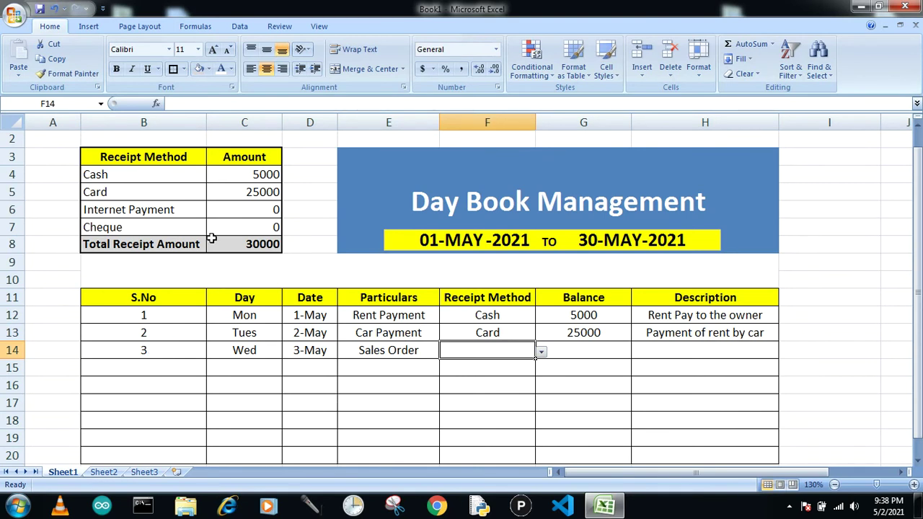
{"action": "left_click", "coordinate": [543, 353]}
{"action": "left_click", "coordinate": [465, 386]}
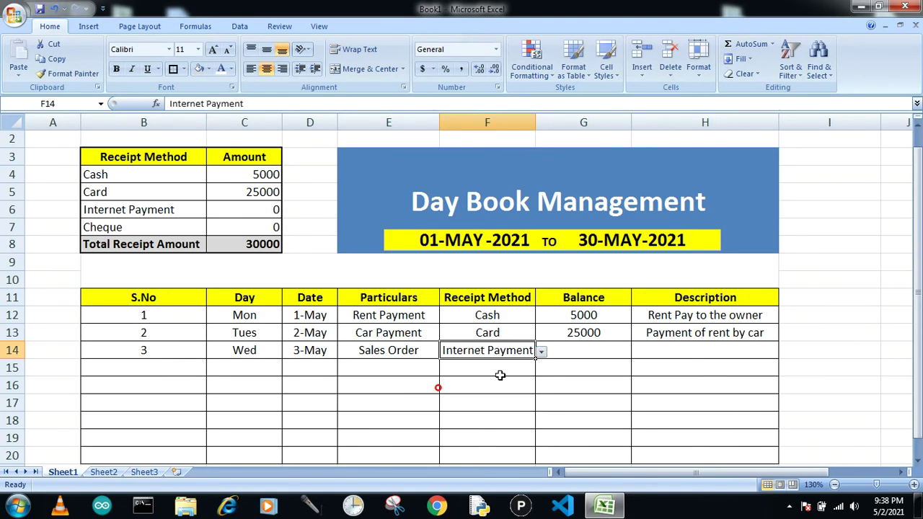
Step: Enter 10000 as the balance in G14 and "Sale of order to customers" as the description in H14
{"action": "left_click", "coordinate": [564, 352]}
{"action": "type", "text": "10000"}
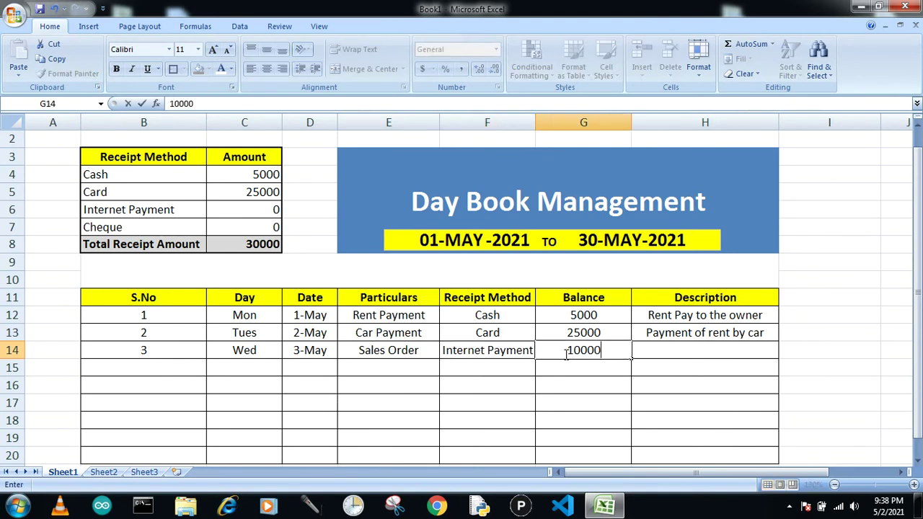
{"action": "key", "text": "Return"}
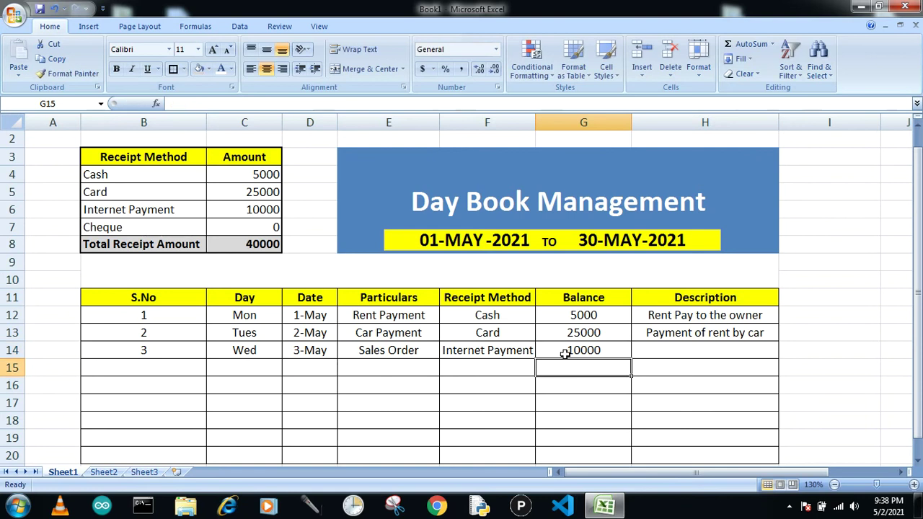
{"action": "left_click", "coordinate": [682, 351]}
{"action": "type", "text": "Sale of"}
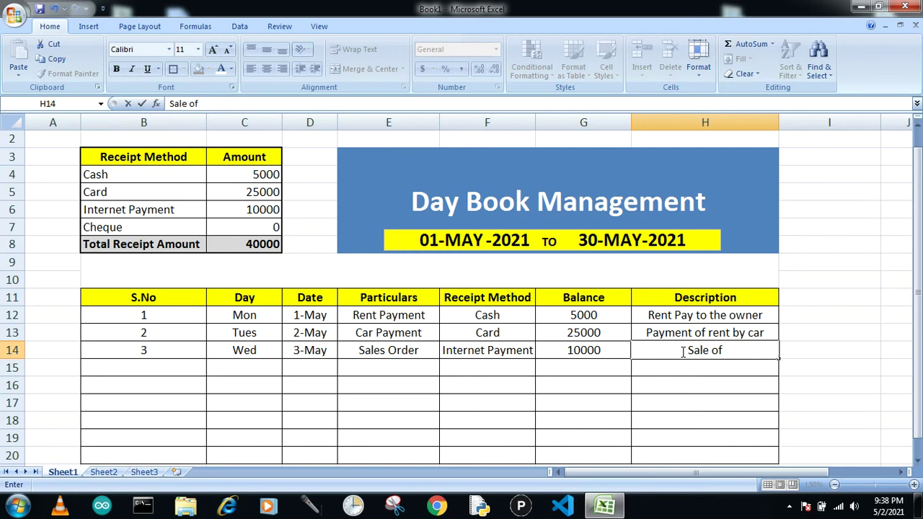
{"action": "type", "text": " order"}
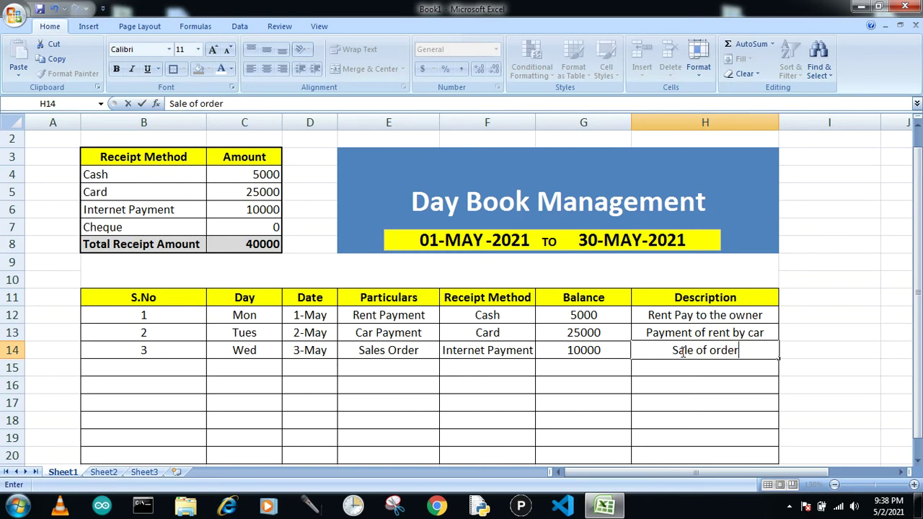
{"action": "type", "text": " to custoemr"}
{"action": "key", "text": "BackSpace"}
{"action": "key", "text": "BackSpace"}
{"action": "key", "text": "BackSpace"}
{"action": "type", "text": "mers"}
{"action": "key", "text": "Return"}
Step: Start the fourth entry in row 15 with serial number 4, day Thurs and date 04-May
{"action": "key", "text": "Left"}
{"action": "key", "text": "Left"}
{"action": "key", "text": "Left"}
{"action": "key", "text": "Left"}
{"action": "key", "text": "Left"}
{"action": "key", "text": "Left"}
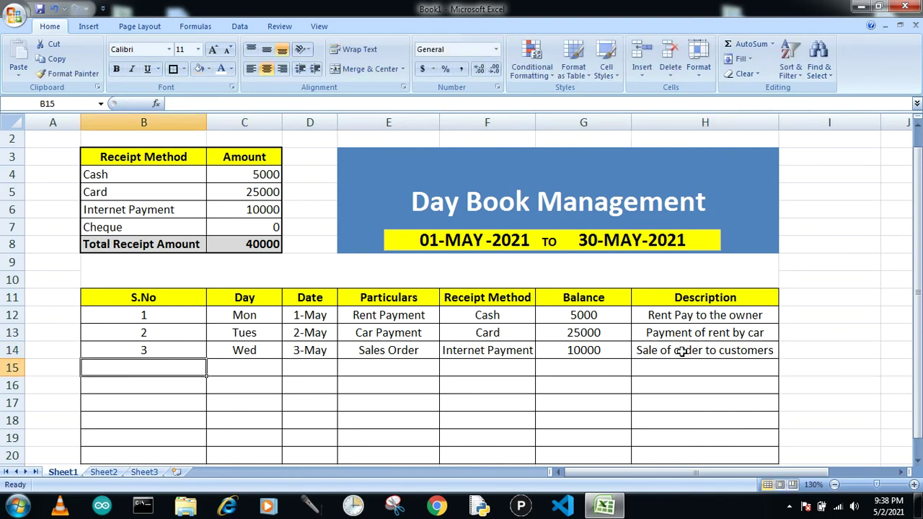
{"action": "type", "text": "4"}
{"action": "key", "text": "Right"}
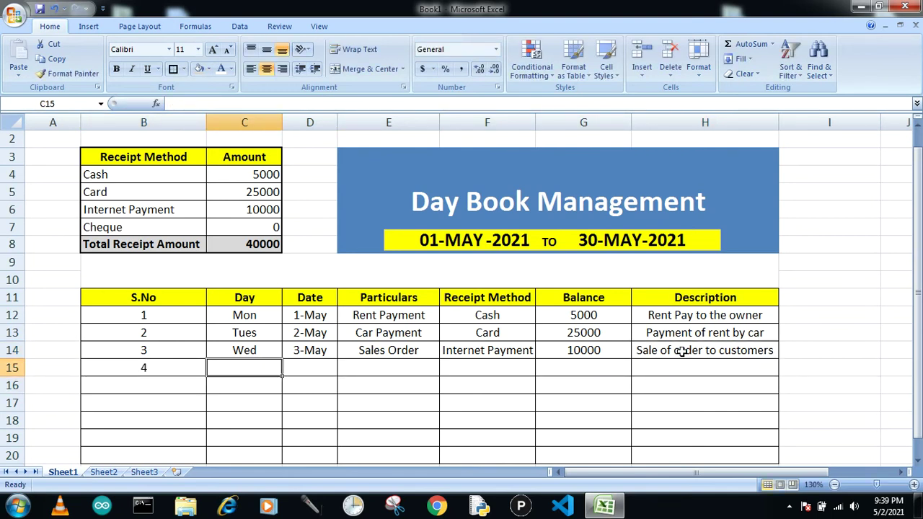
{"action": "type", "text": "Thurs"}
{"action": "key", "text": "Right"}
{"action": "type", "text": "04-May"}
{"action": "key", "text": "Right"}
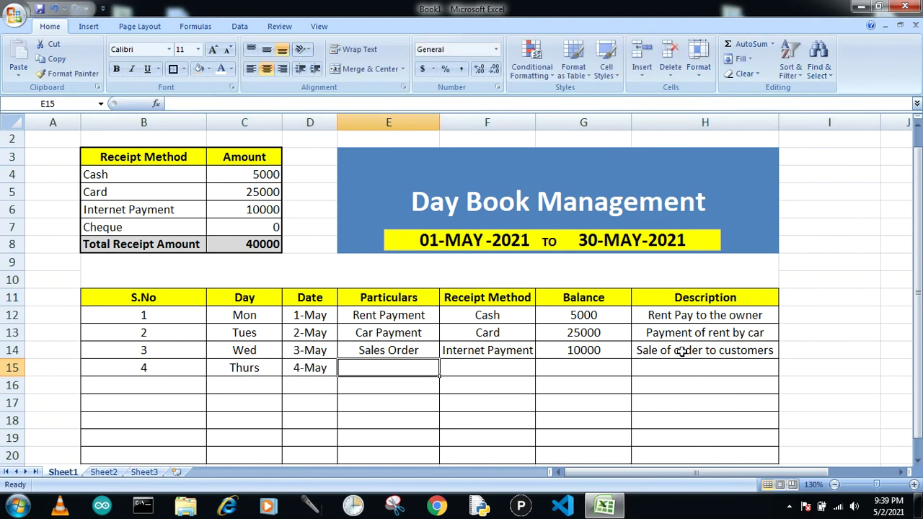
Step: Enter "Commission" as the particulars in E15 and choose Cheque as the receipt method in F15
{"action": "type", "text": "Commis"}
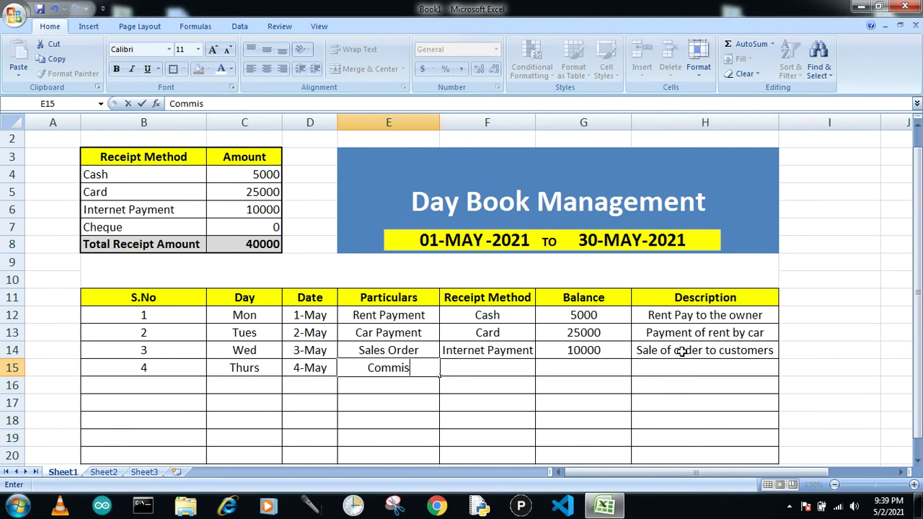
{"action": "type", "text": "sion"}
{"action": "key", "text": "Right"}
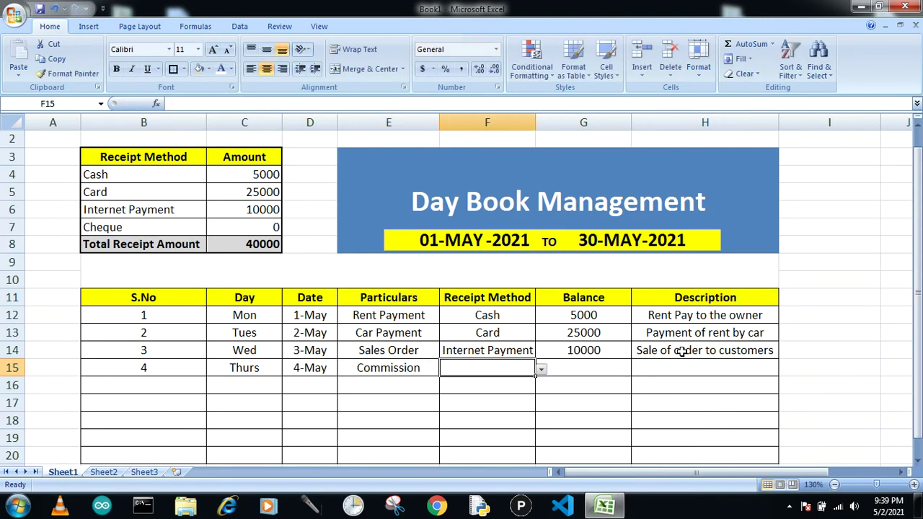
{"action": "left_click", "coordinate": [541, 369]}
{"action": "left_click", "coordinate": [467, 418]}
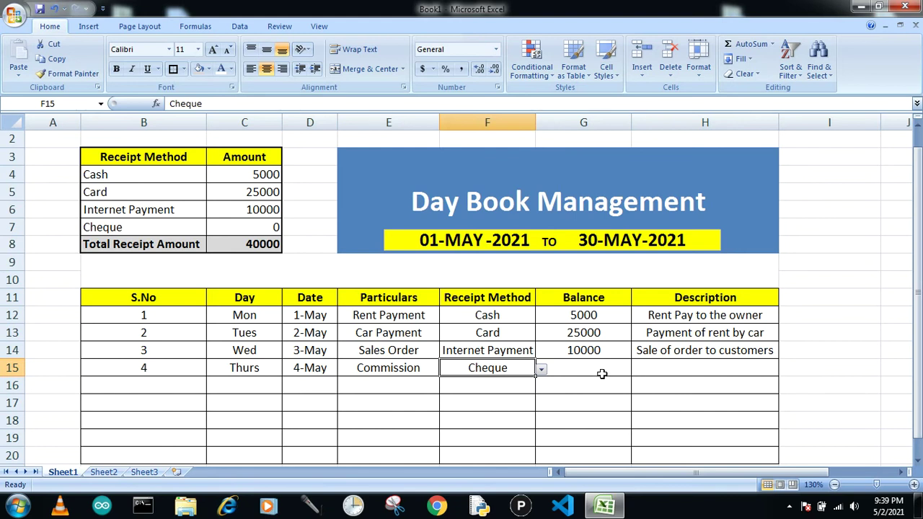
Step: Enter 8000 as the balance in G15 and "Commission from customer" as the description in H15
{"action": "left_click", "coordinate": [602, 372]}
{"action": "type", "text": "8000"}
{"action": "left_click", "coordinate": [602, 373]}
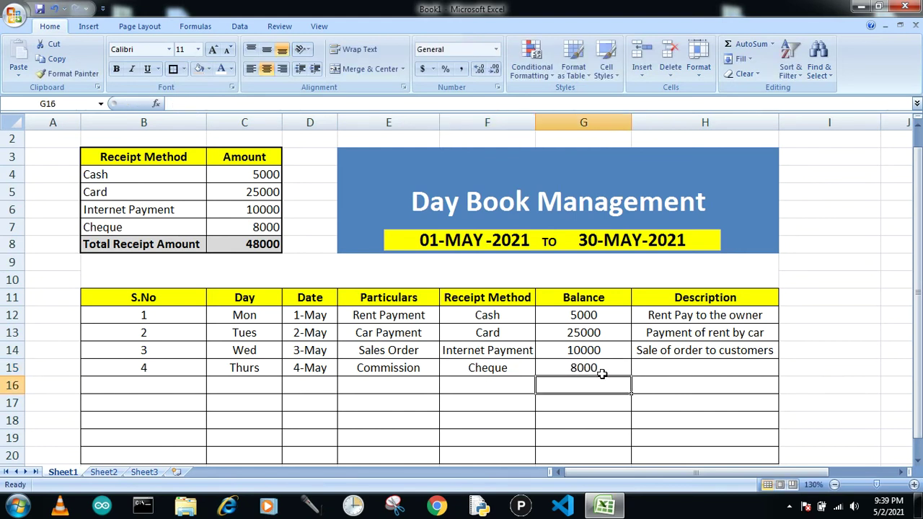
{"action": "key", "text": "Right"}
{"action": "type", "text": "Comm"}
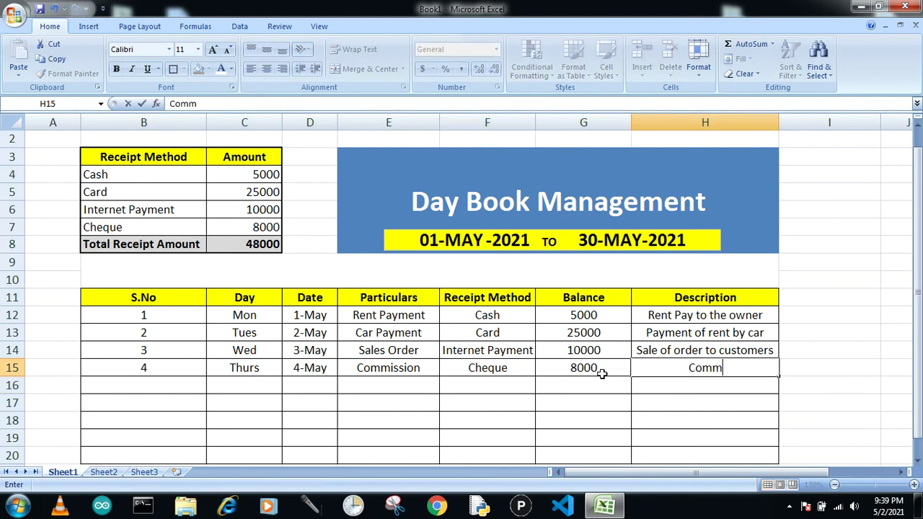
{"action": "type", "text": "issi"}
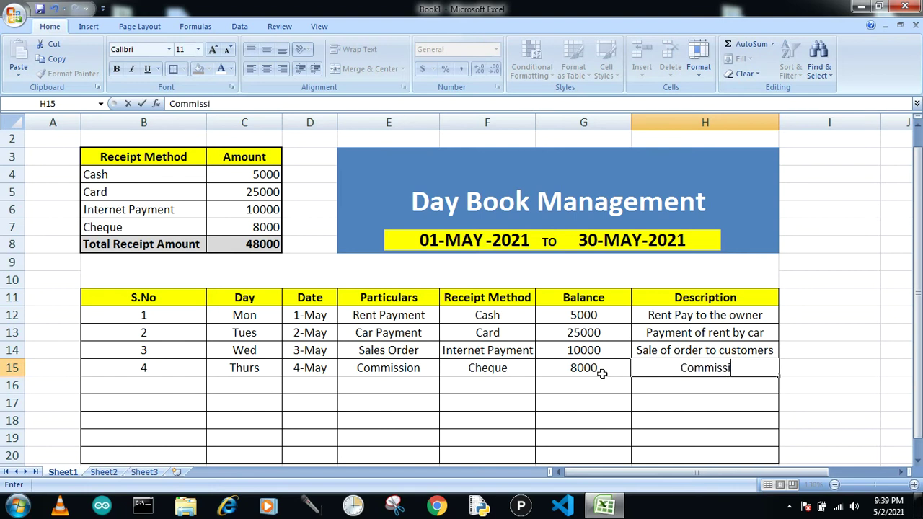
{"action": "type", "text": "on fro m customer"}
{"action": "key", "text": "Return"}
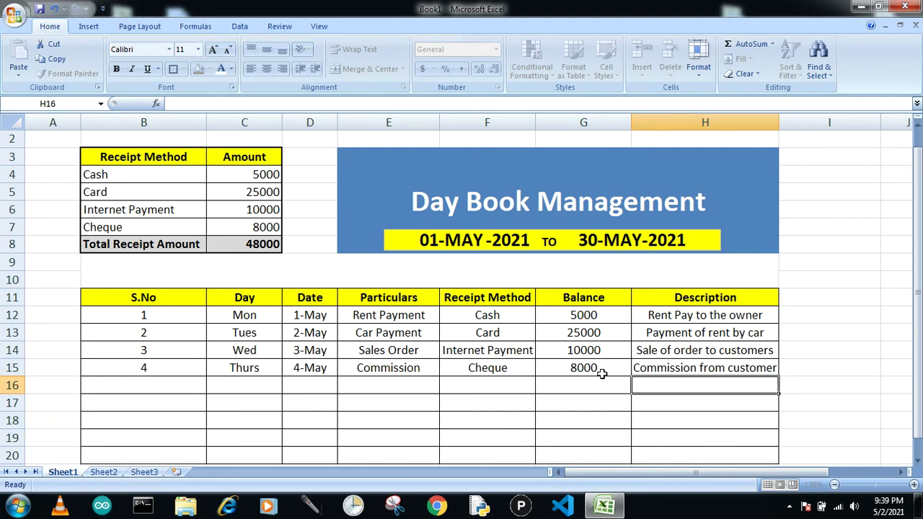
Step: Start the fifth entry in row 16 with serial number 5, day Fri and date 05-May
{"action": "key", "text": "Left"}
{"action": "key", "text": "Left"}
{"action": "key", "text": "Left"}
{"action": "key", "text": "Left"}
{"action": "key", "text": "Left"}
{"action": "key", "text": "Left"}
{"action": "type", "text": "5"}
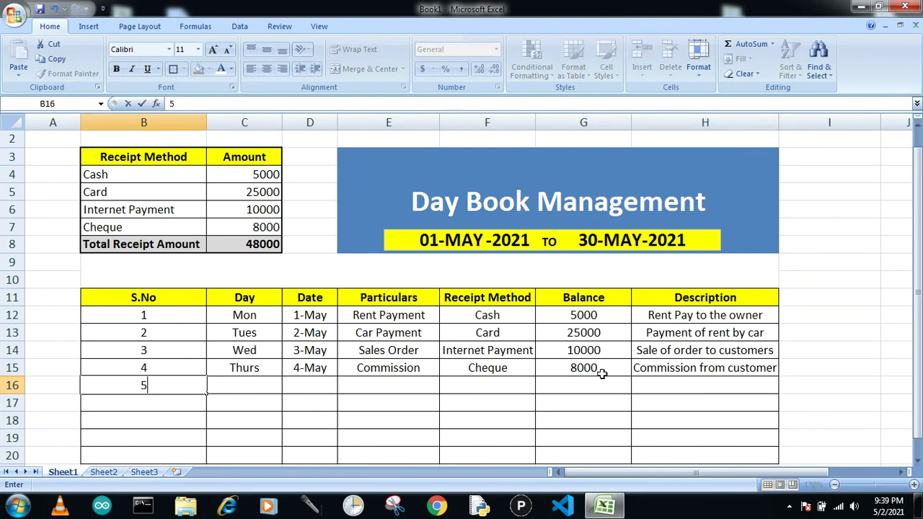
{"action": "key", "text": "Tab"}
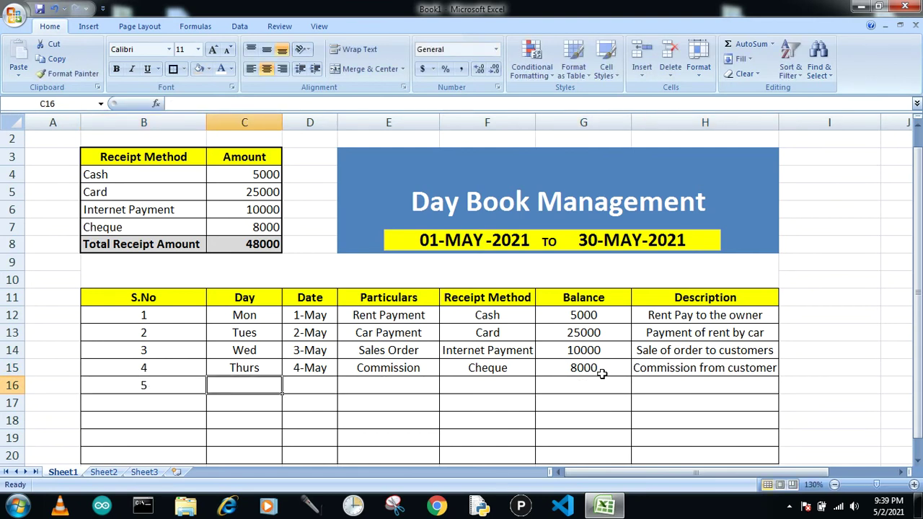
{"action": "type", "text": "Fri"}
{"action": "key", "text": "Tab"}
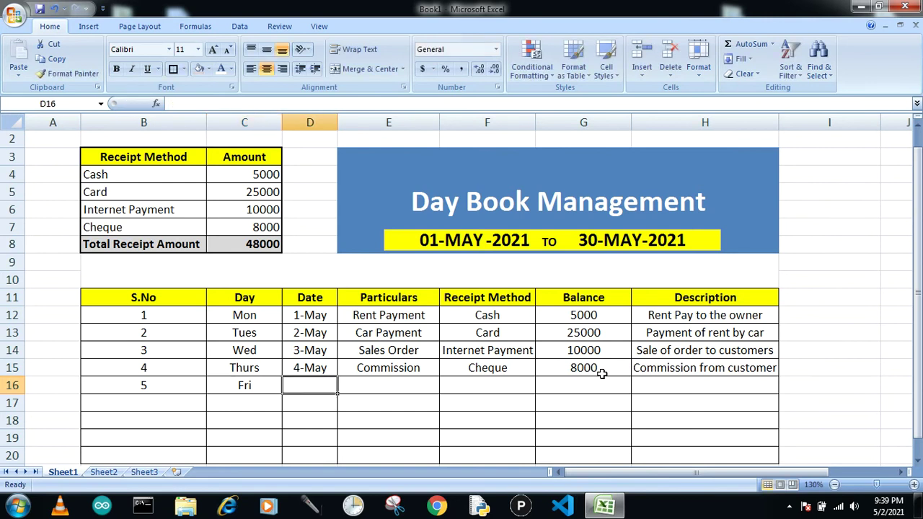
{"action": "type", "text": "05-May"}
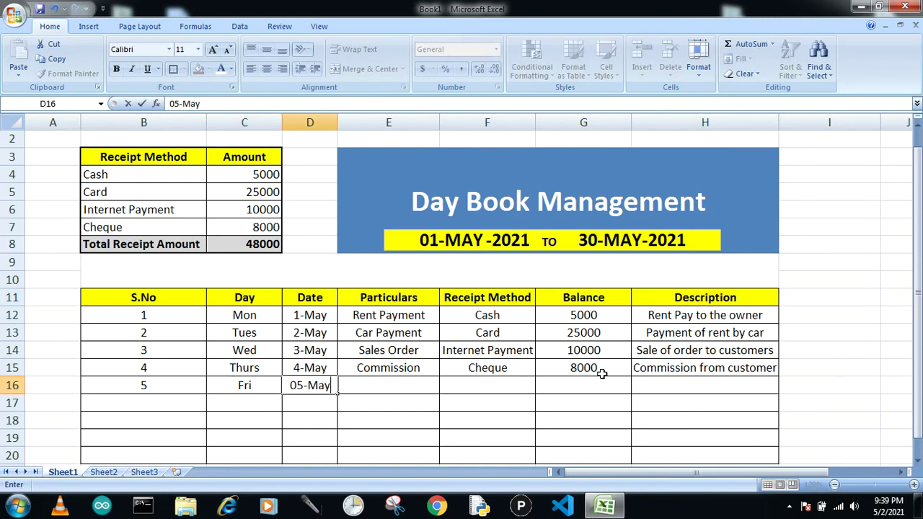
{"action": "key", "text": "Tab"}
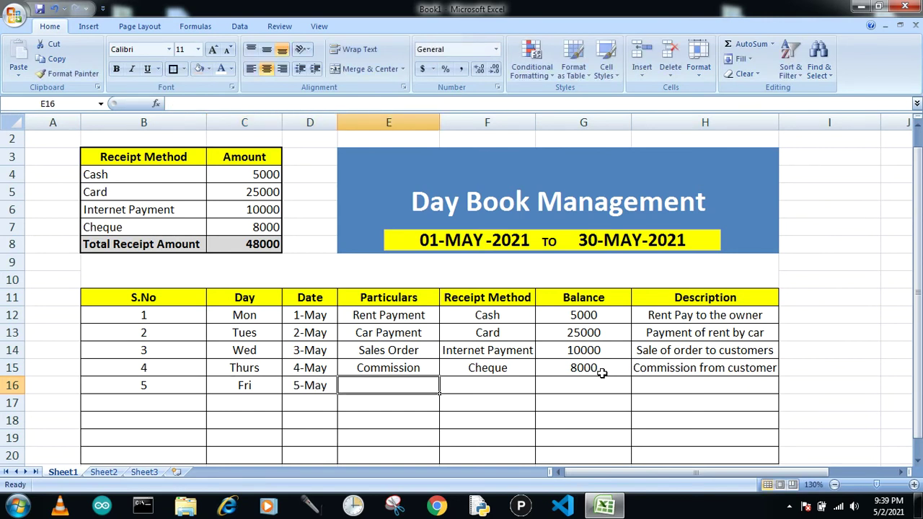
Step: Enter "Service Charges" as the particulars in E16 and choose Card as the receipt method in F16
{"action": "type", "text": "Servi"}
{"action": "key", "text": "BackSpace"}
{"action": "type", "text": "vic"}
{"action": "key", "text": "BackSpace"}
{"action": "key", "text": "BackSpace"}
{"action": "type", "text": "ice c"}
{"action": "key", "text": "BackSpace"}
{"action": "type", "text": "Charges"}
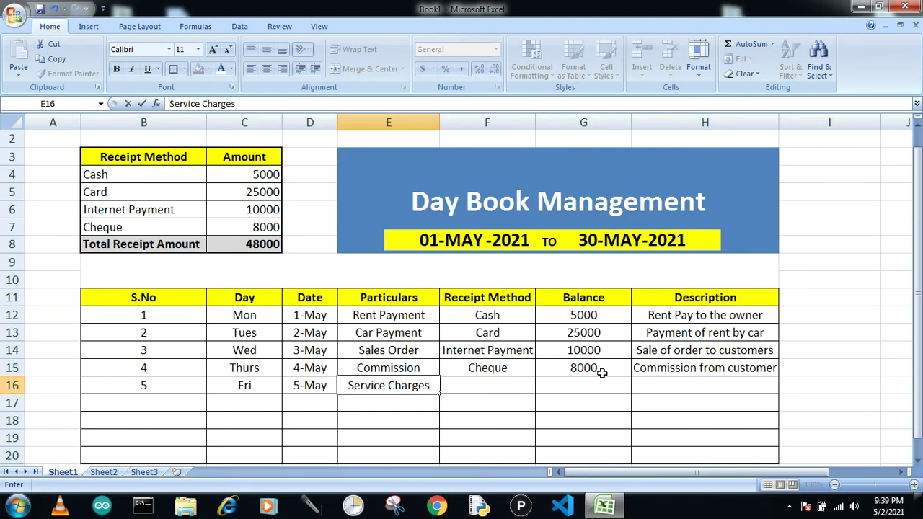
{"action": "key", "text": "Tab"}
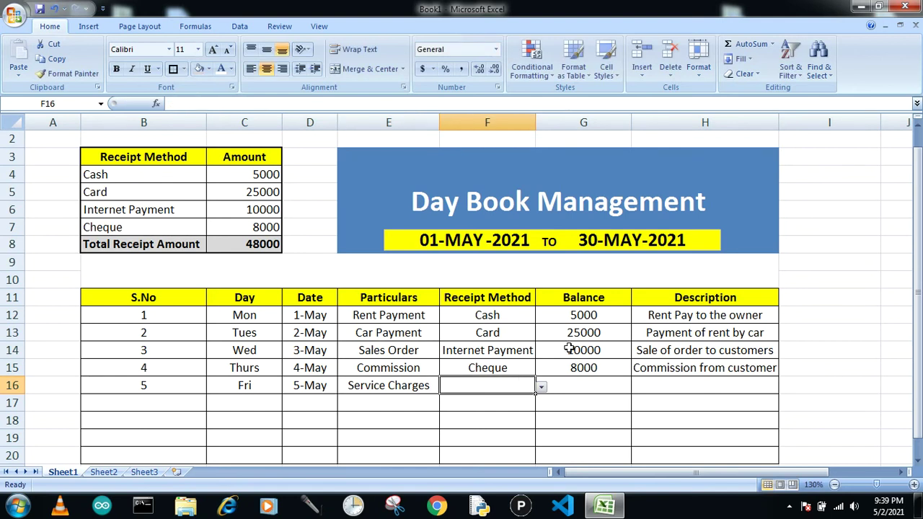
{"action": "left_click", "coordinate": [541, 387]}
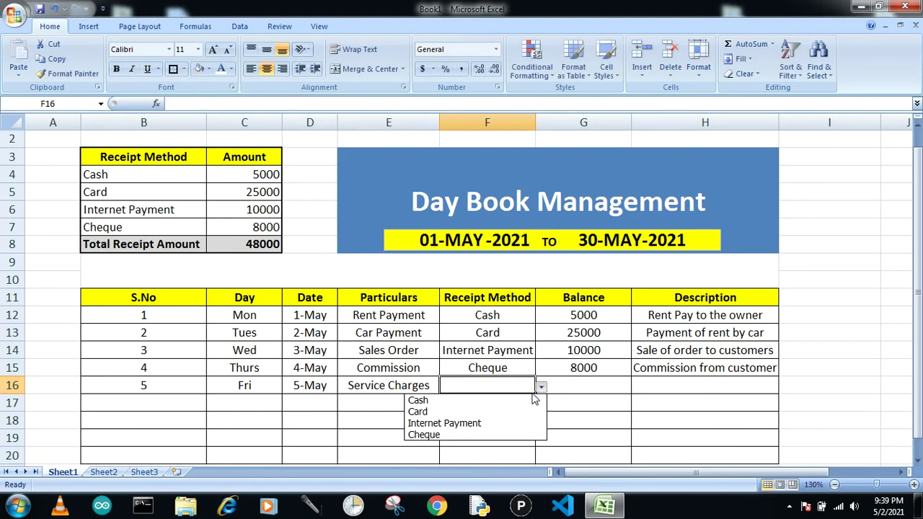
{"action": "left_click", "coordinate": [428, 412]}
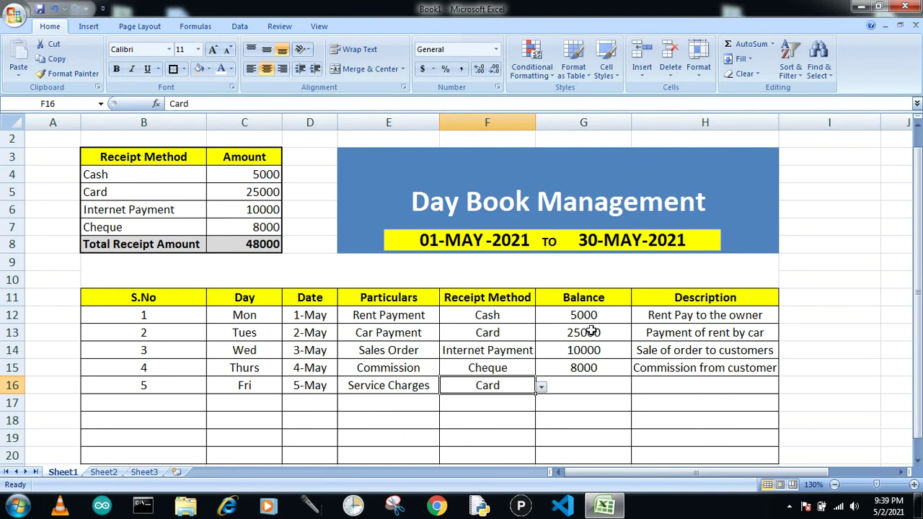
Step: Enter 5000 as the balance in G16 and "Service charges from customer" as the description in H16
{"action": "left_click", "coordinate": [576, 383]}
{"action": "type", "text": "5000"}
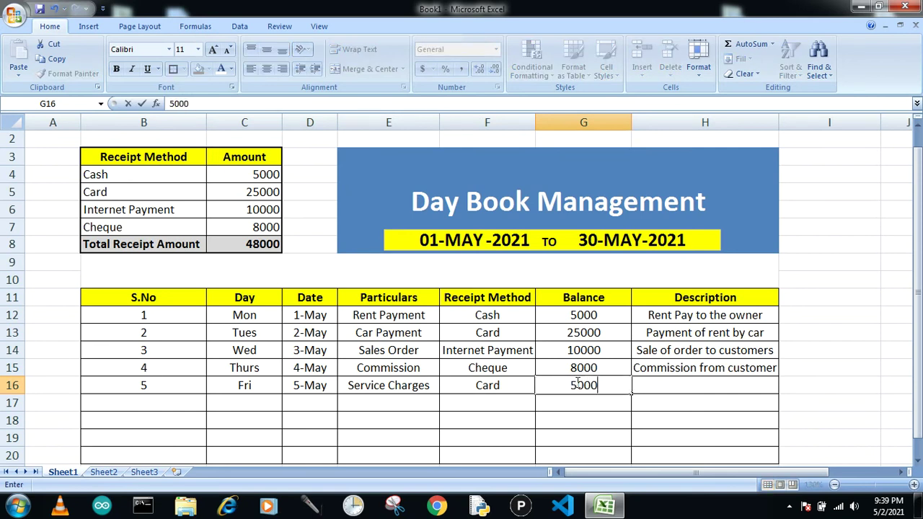
{"action": "key", "text": "Return"}
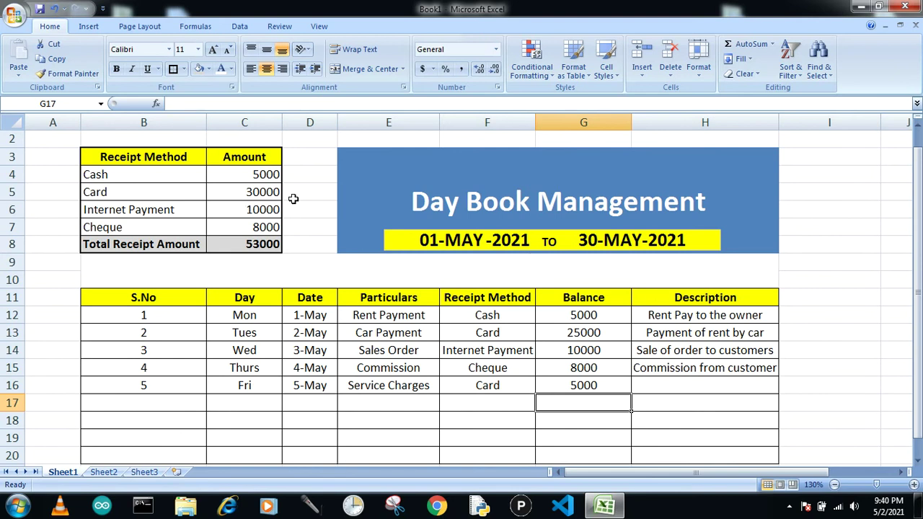
{"action": "left_click", "coordinate": [649, 384]}
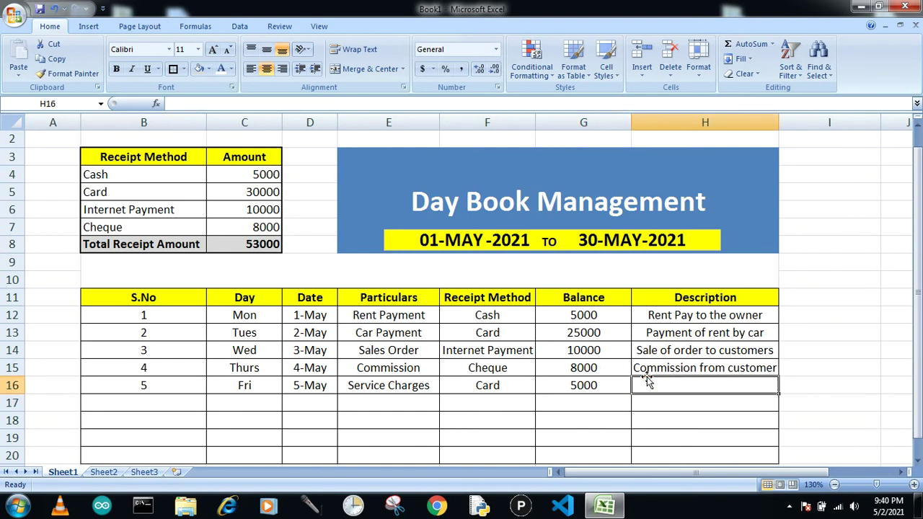
{"action": "type", "text": "Serv"}
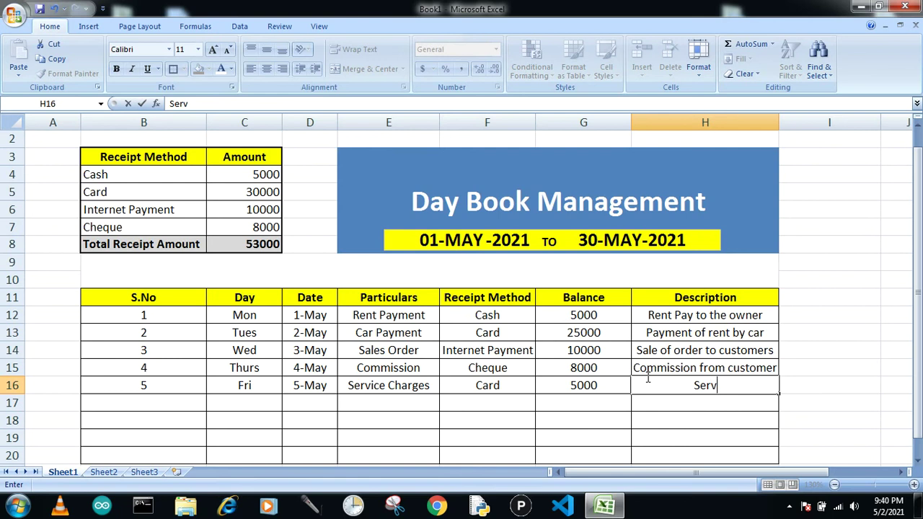
{"action": "type", "text": "ice charges"}
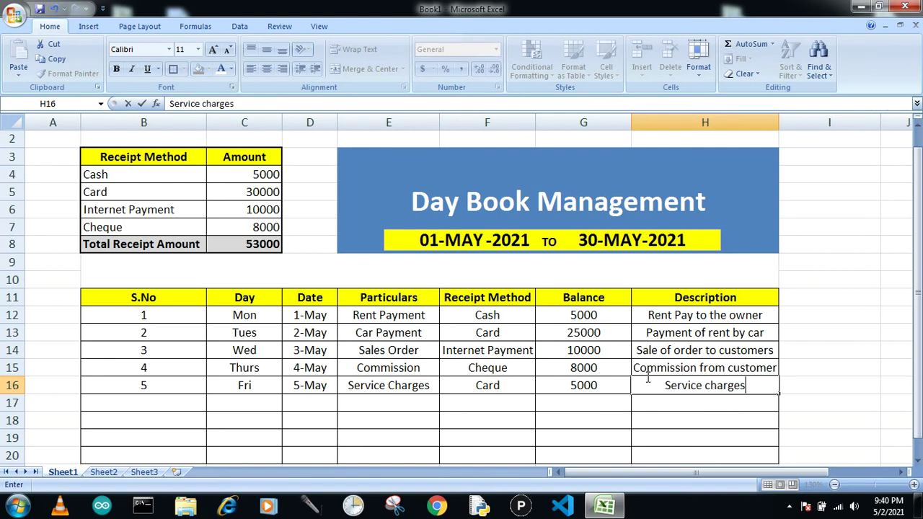
{"action": "type", "text": " from customer"}
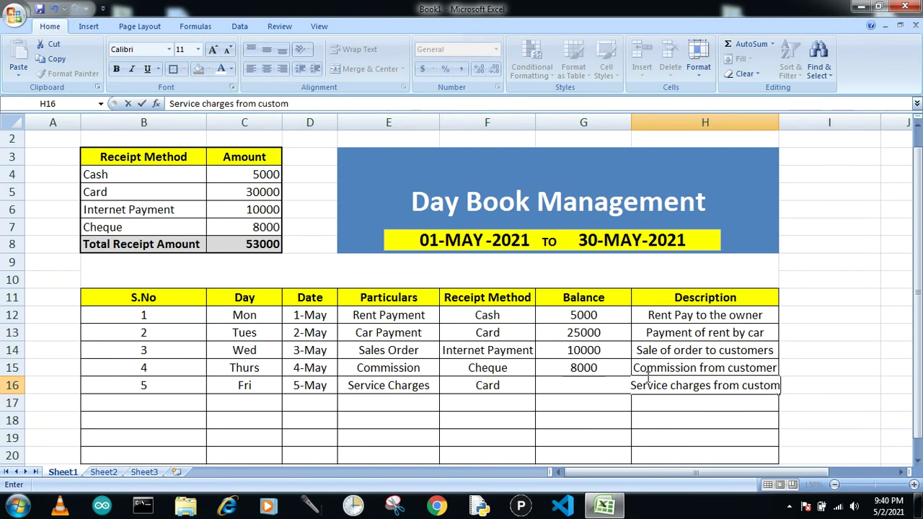
{"action": "key", "text": "Return"}
Step: Start the sixth entry in row 17 with serial number 6, day Satur and date 06-May
{"action": "key", "text": "Left"}
{"action": "key", "text": "Left"}
{"action": "key", "text": "Left"}
{"action": "key", "text": "Left"}
{"action": "key", "text": "Left"}
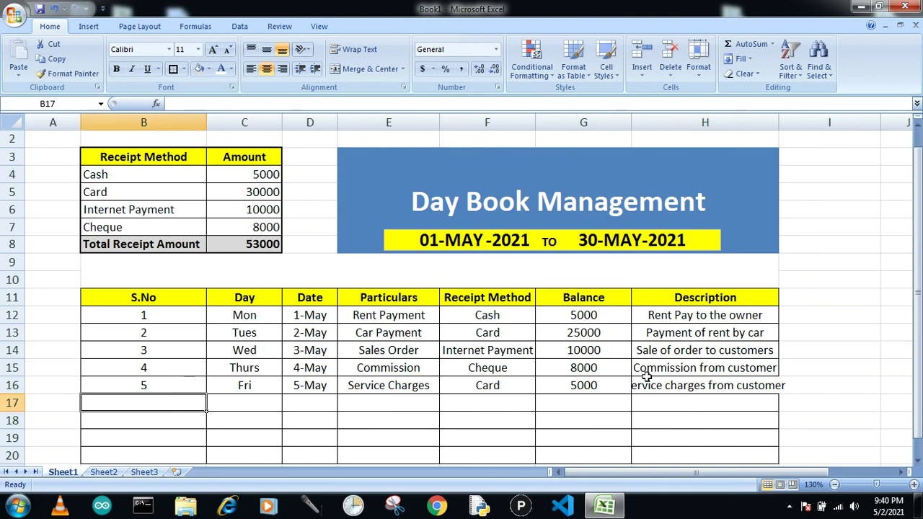
{"action": "type", "text": "6"}
{"action": "key", "text": "Tab"}
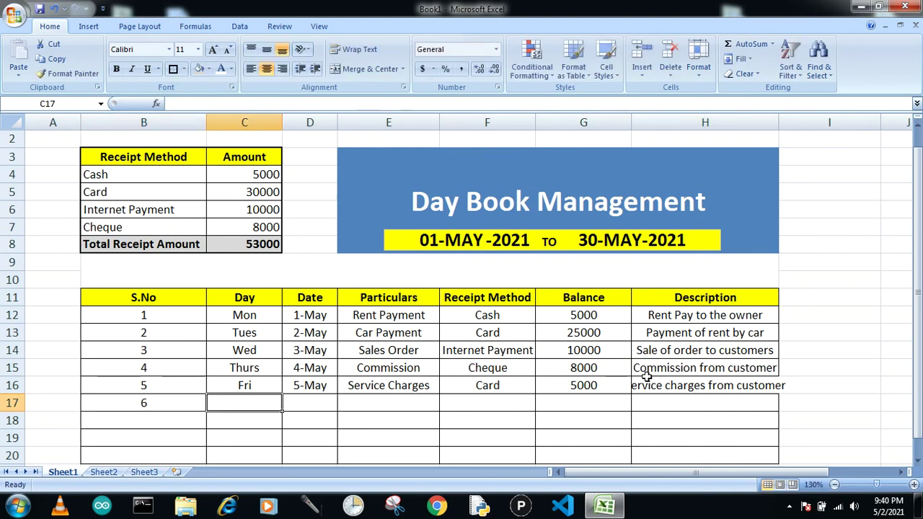
{"action": "type", "text": "Satur"}
{"action": "key", "text": "Tab"}
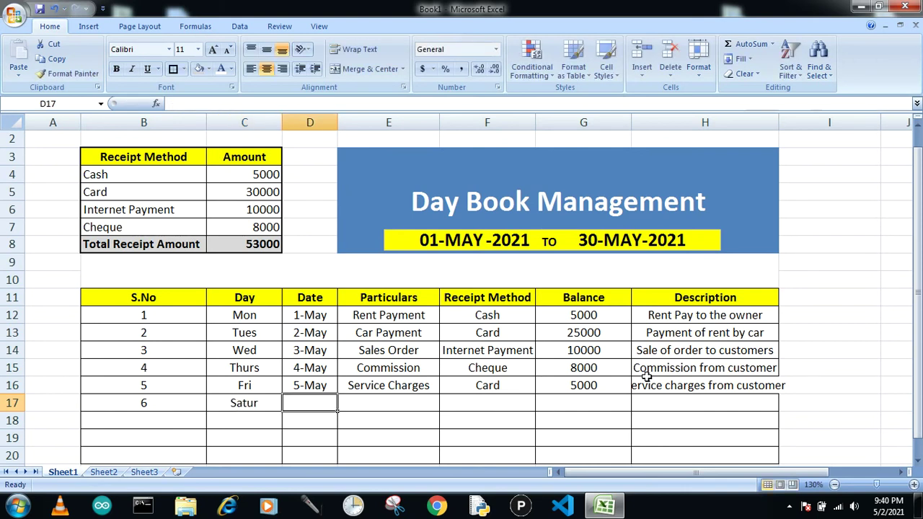
{"action": "type", "text": "06-May"}
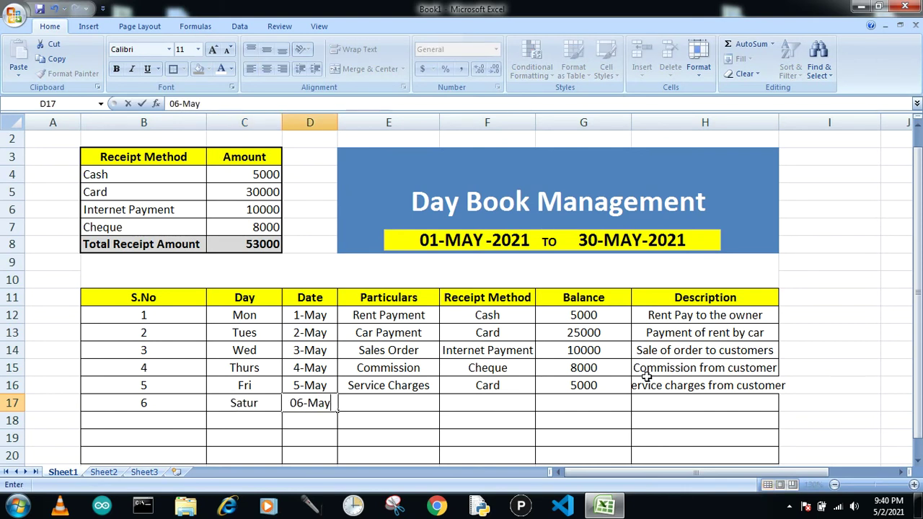
{"action": "key", "text": "Tab"}
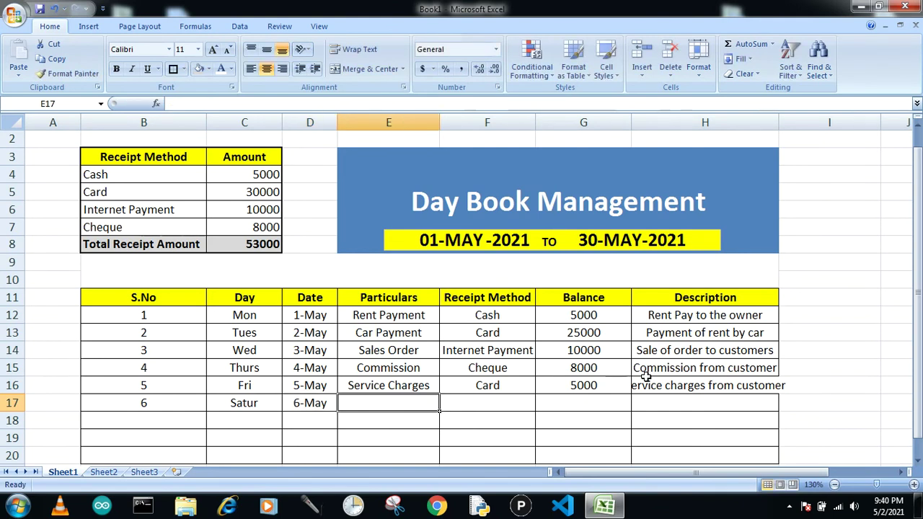
Step: Enter "Shop Payment" as the particulars in E17 and choose Internet Payment as the receipt method in F17
{"action": "type", "text": "Shot"}
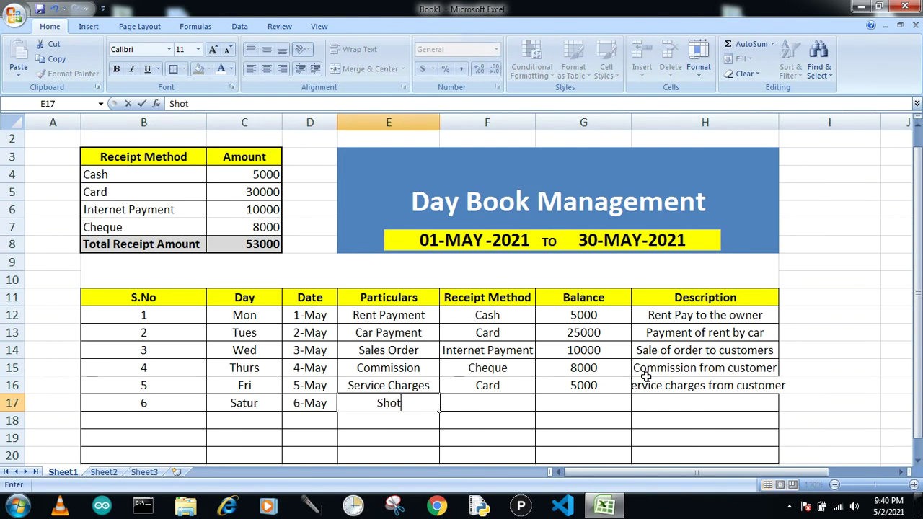
{"action": "key", "text": "BackSpace"}
{"action": "type", "text": "p Payment"}
{"action": "key", "text": "Tab"}
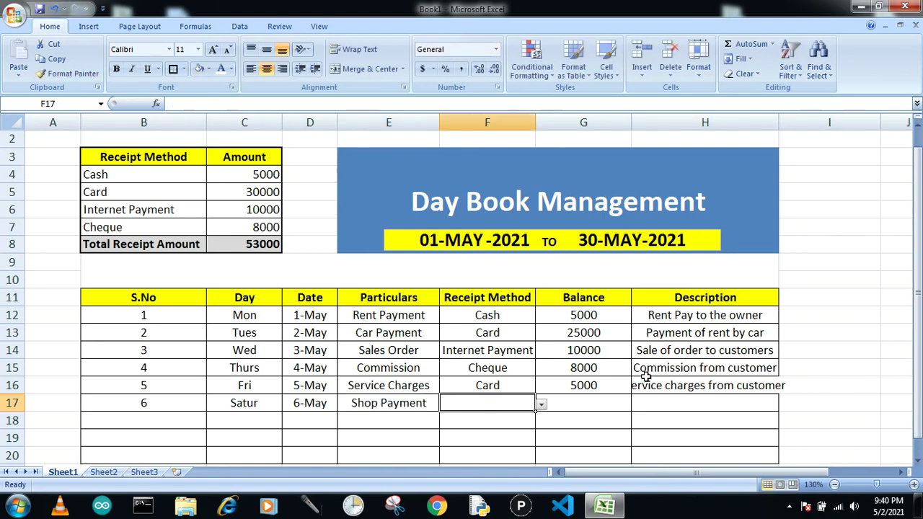
{"action": "left_click", "coordinate": [541, 407]}
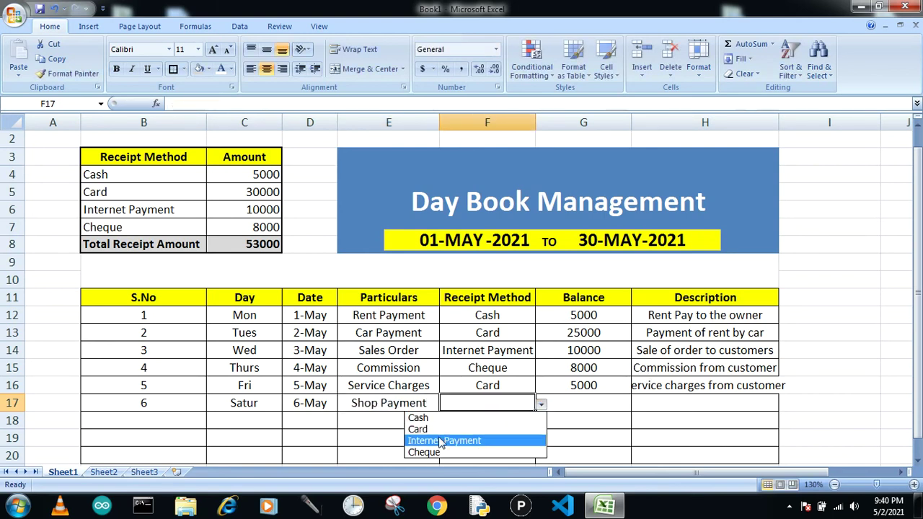
{"action": "left_click", "coordinate": [443, 439]}
Step: Enter 3000 as the balance in G17 and "Shop Payment received" as the description in H17
{"action": "left_click", "coordinate": [606, 406]}
{"action": "type", "text": "3000"}
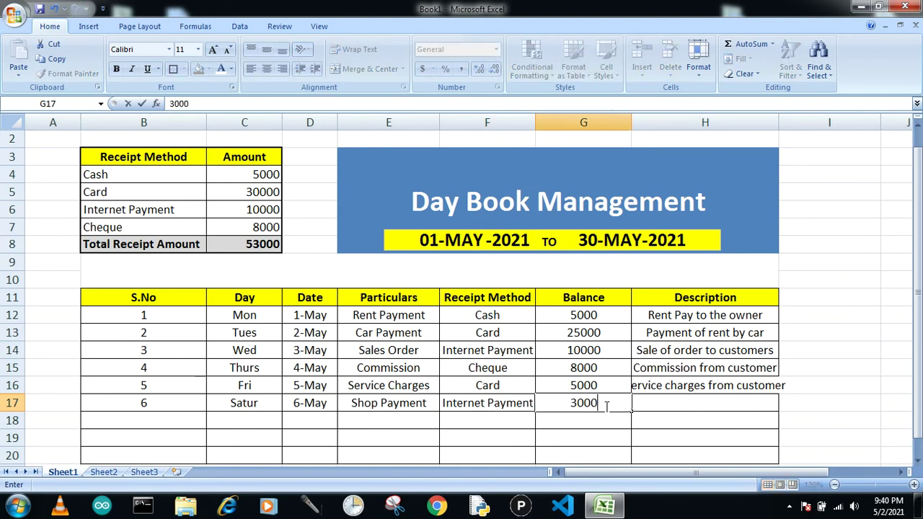
{"action": "key", "text": "Return"}
{"action": "left_click", "coordinate": [700, 404]}
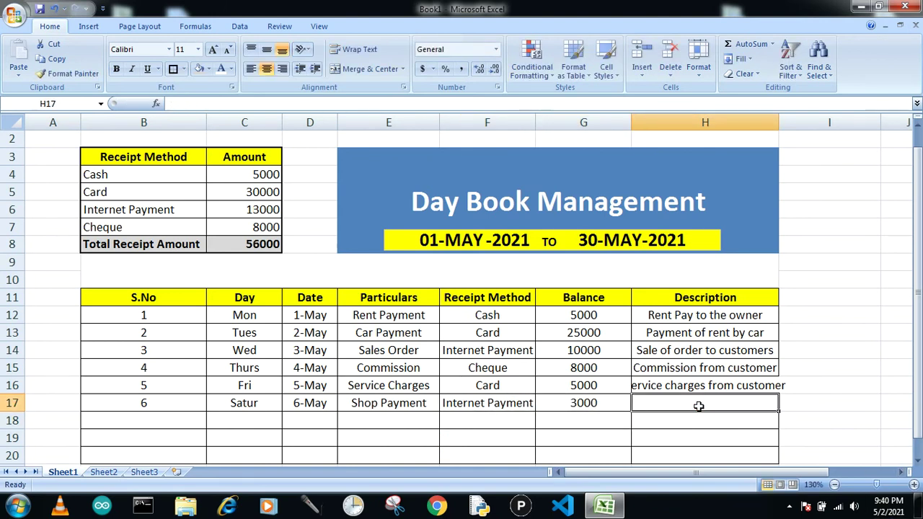
{"action": "type", "text": "Shop"}
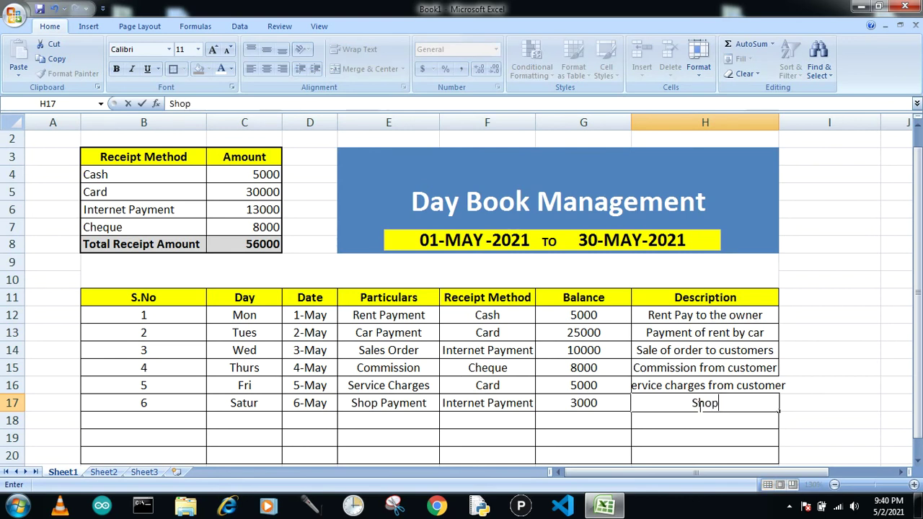
{"action": "type", "text": " Paymen"}
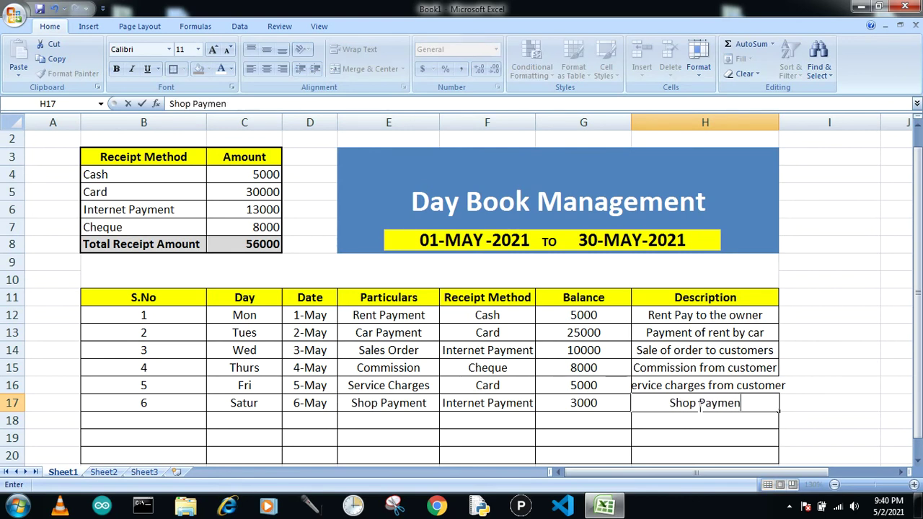
{"action": "type", "text": "t recieved"}
{"action": "key", "text": "BackSpace"}
{"action": "key", "text": "BackSpace"}
{"action": "key", "text": "BackSpace"}
{"action": "key", "text": "BackSpace"}
{"action": "type", "text": "ed"}
{"action": "key", "text": "BackSpace"}
{"action": "type", "text": "ved"}
{"action": "key", "text": "Return"}
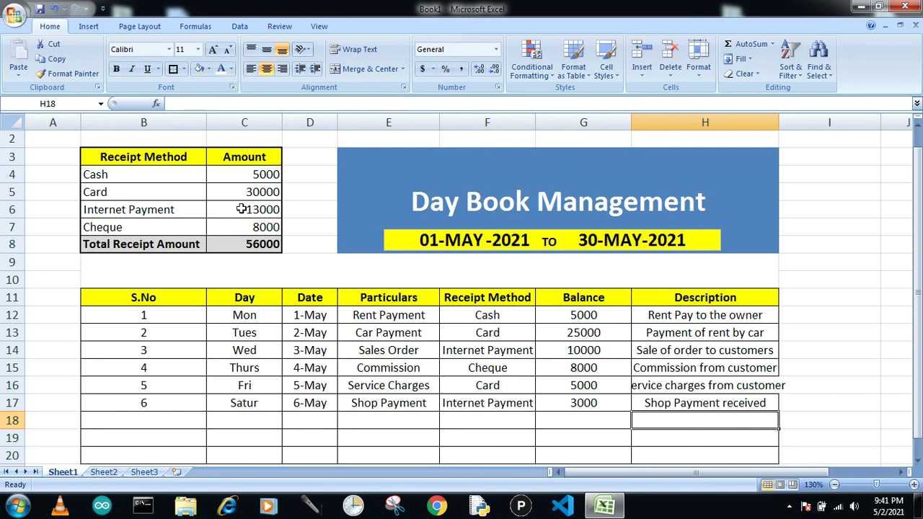
Step: Format the total receipt amount in C8 with the comma style and no decimal places
{"action": "left_click", "coordinate": [268, 244]}
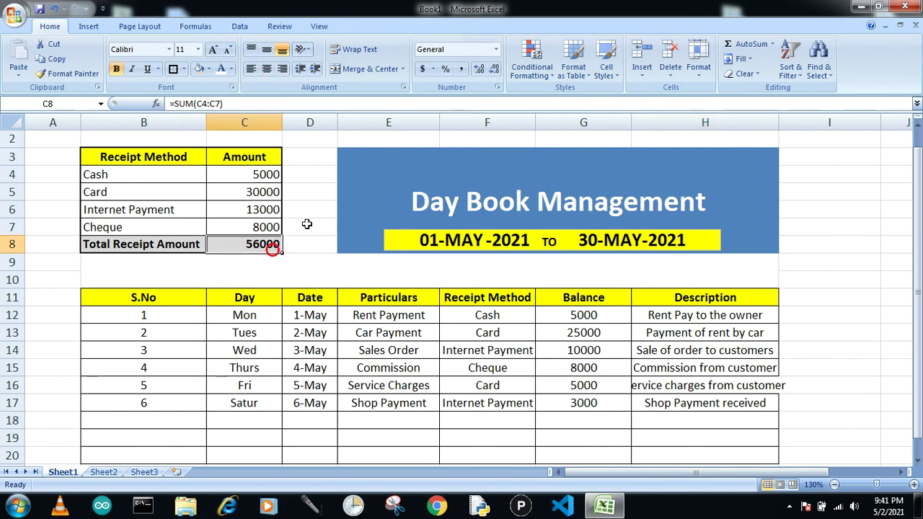
{"action": "left_click", "coordinate": [462, 69]}
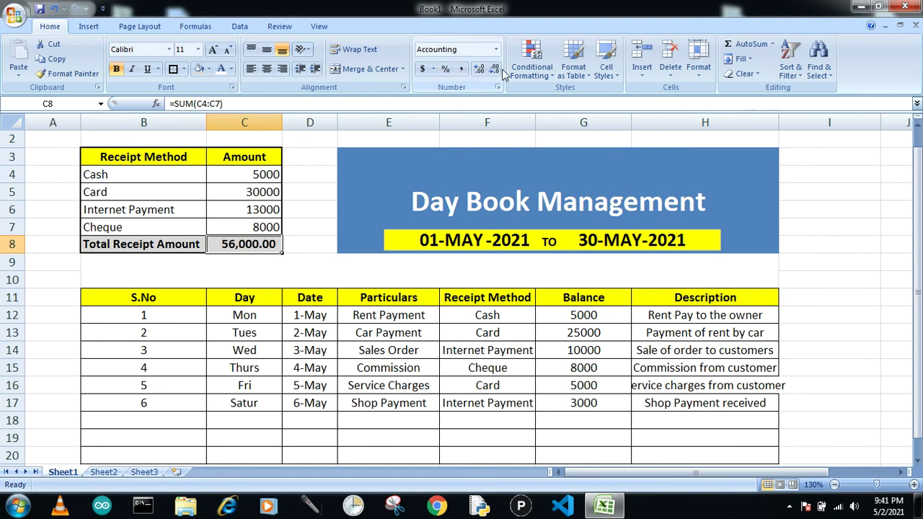
{"action": "left_click", "coordinate": [495, 72]}
{"action": "left_click", "coordinate": [495, 72]}
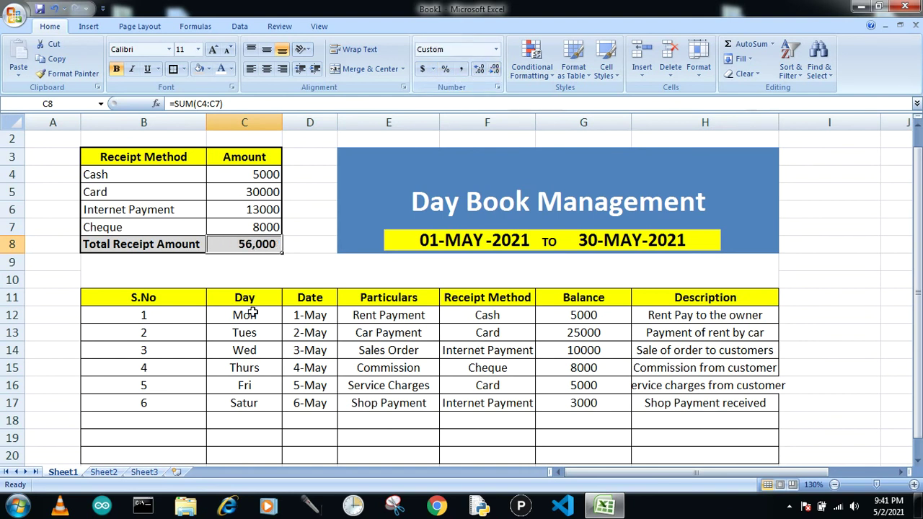